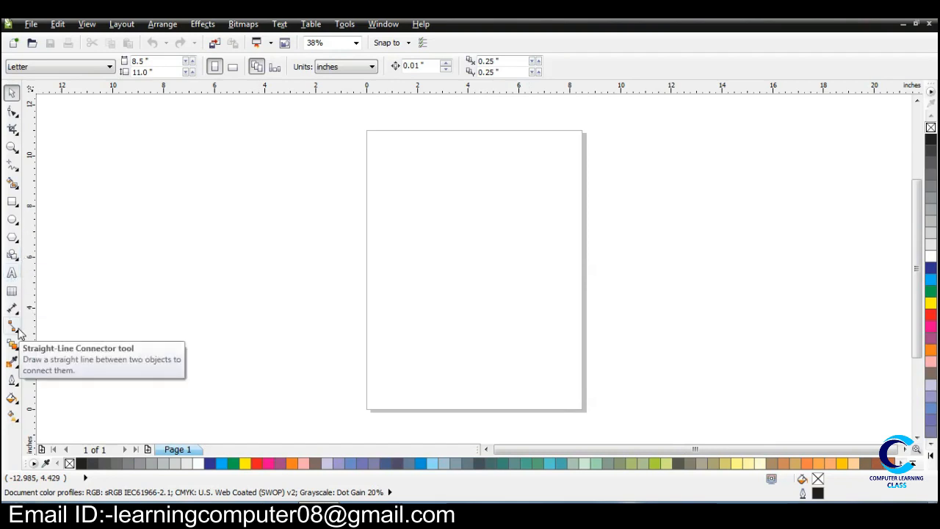
Step: Create a paragraph text frame about 7.7 by 2.8 inches across the page's middle, containing "This is my first web page"
click(12, 291)
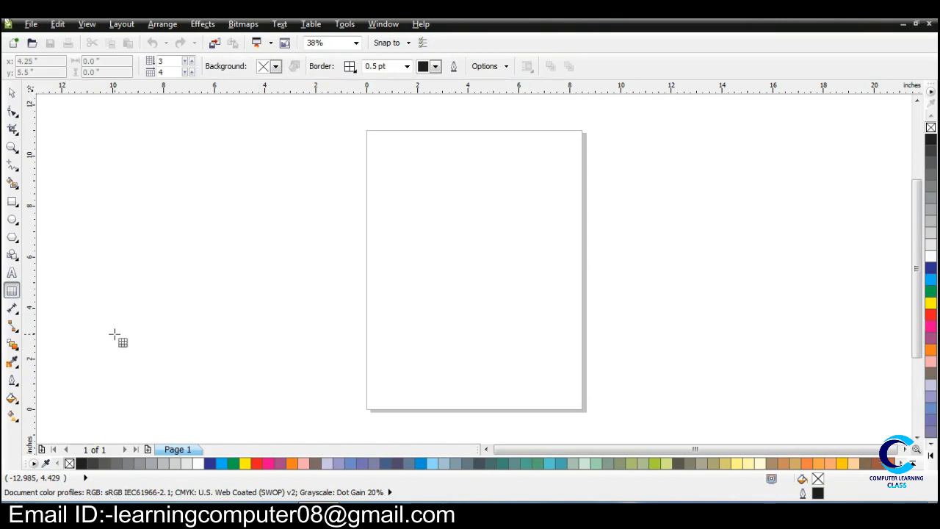
key(F8)
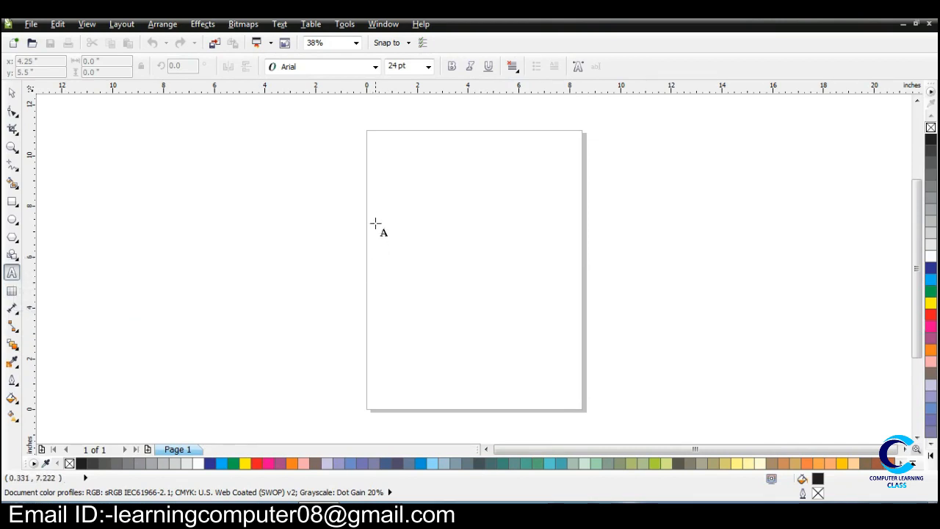
drag(377, 218, 572, 289)
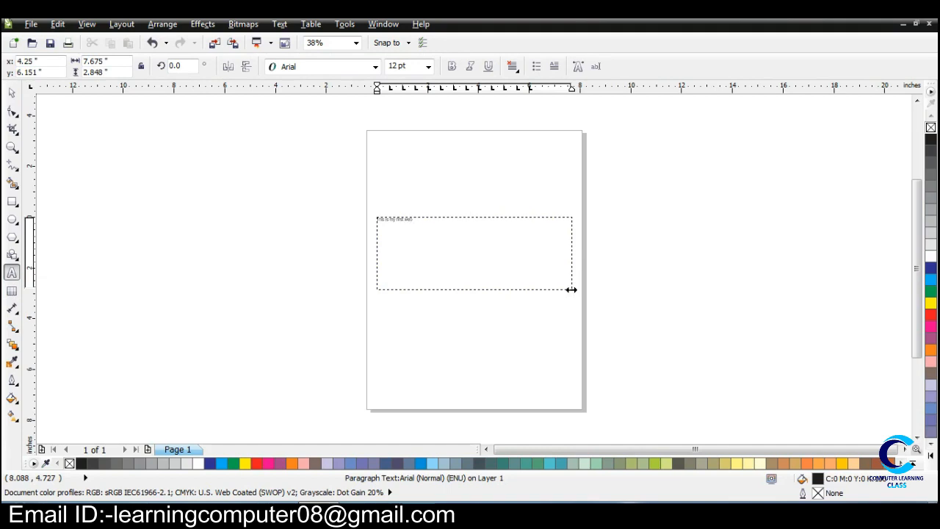
text(e)
key(Escape)
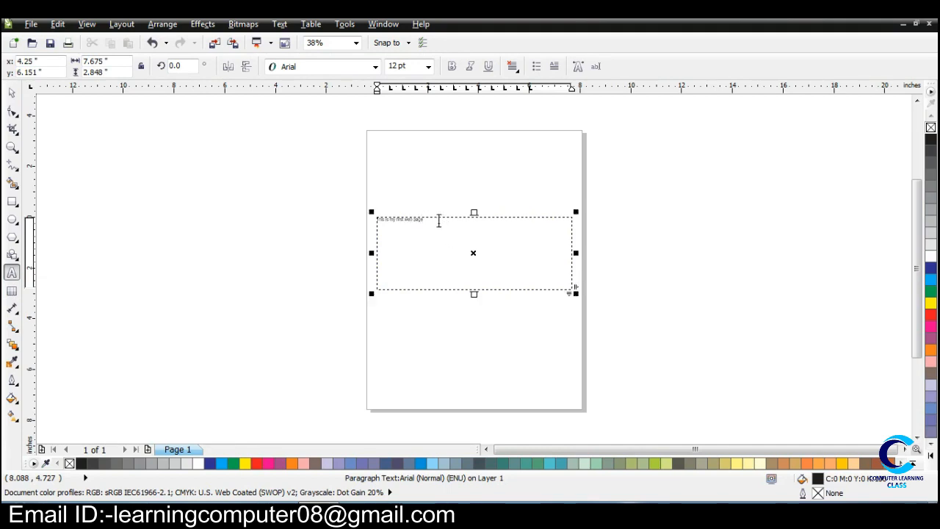
Step: Set the font size of the whole paragraph text line to 36 pt
scroll(439, 221, up, 4)
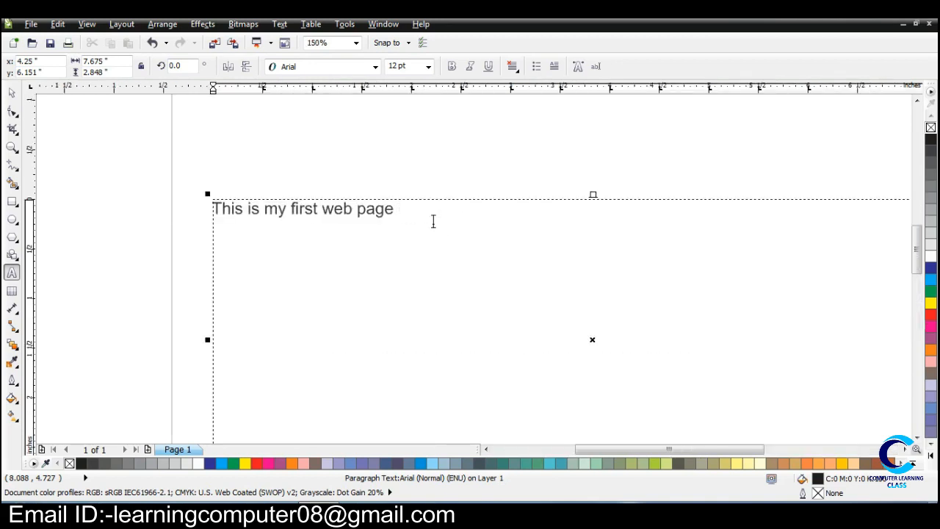
drag(434, 221, 213, 208)
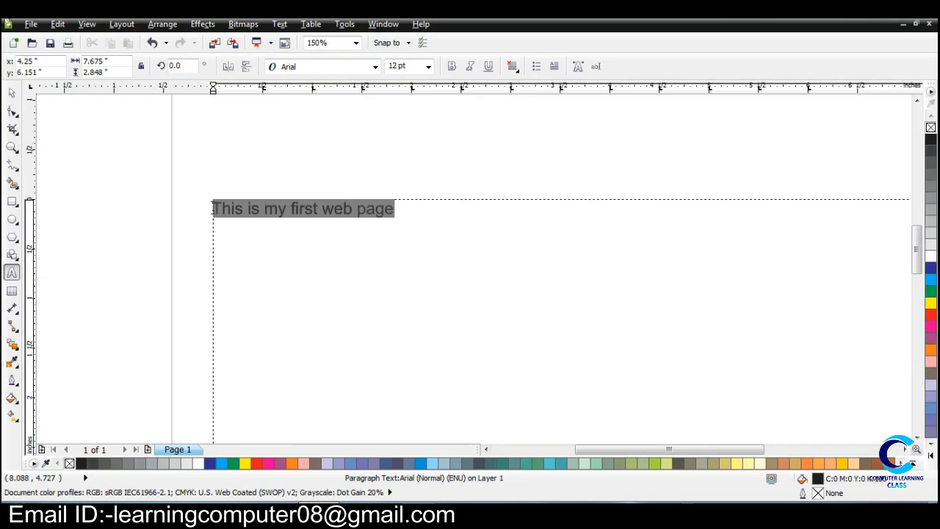
click(428, 66)
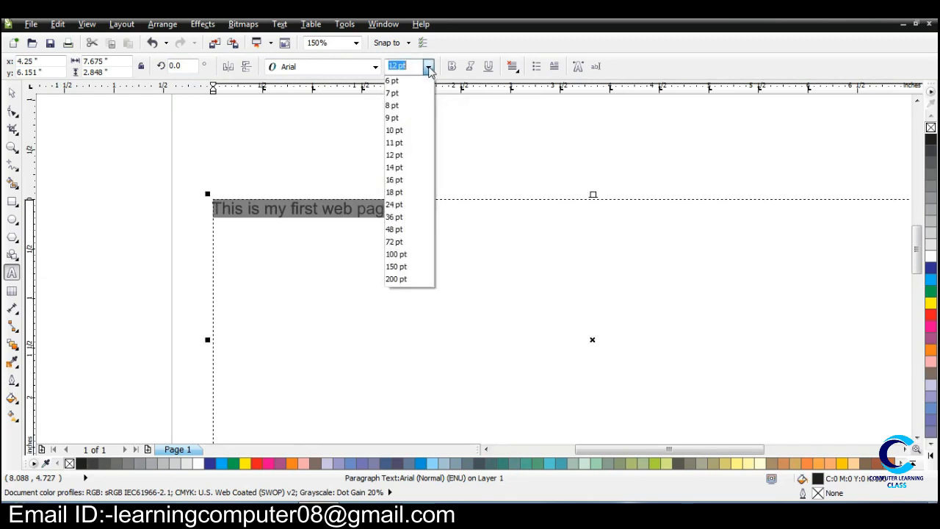
click(395, 218)
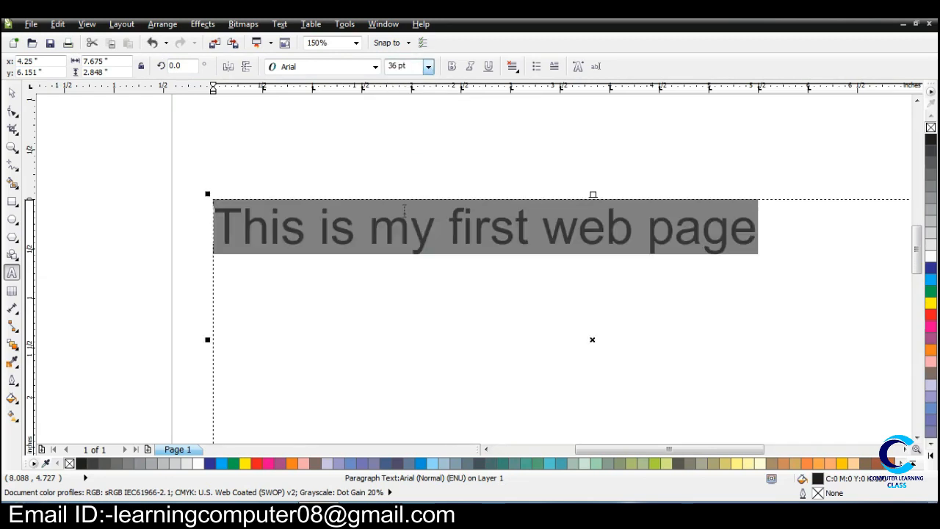
click(435, 227)
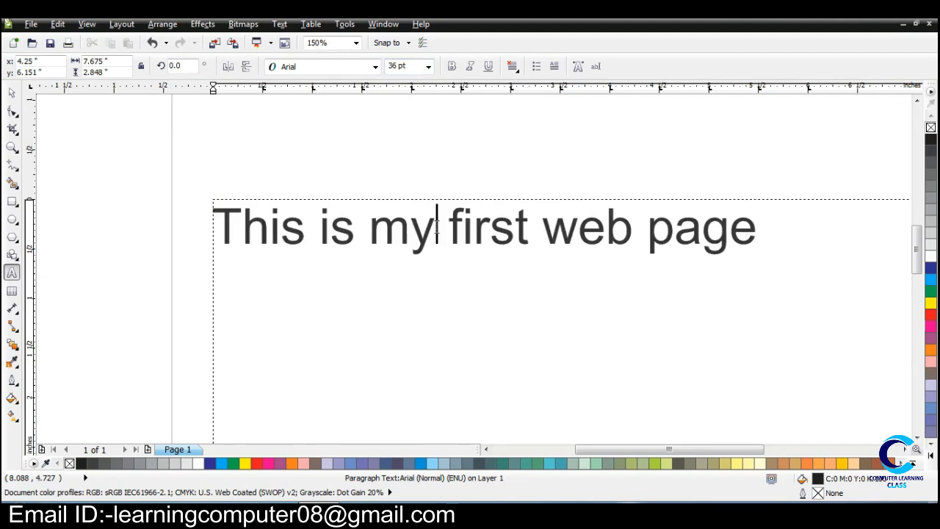
scroll(436, 227, down, 4)
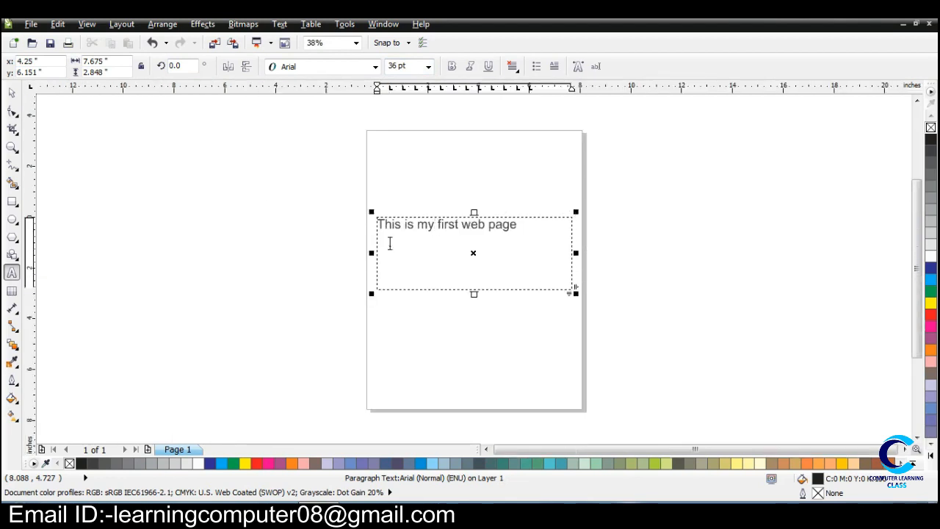
Step: Delete the paragraph text frame from the page
click(14, 93)
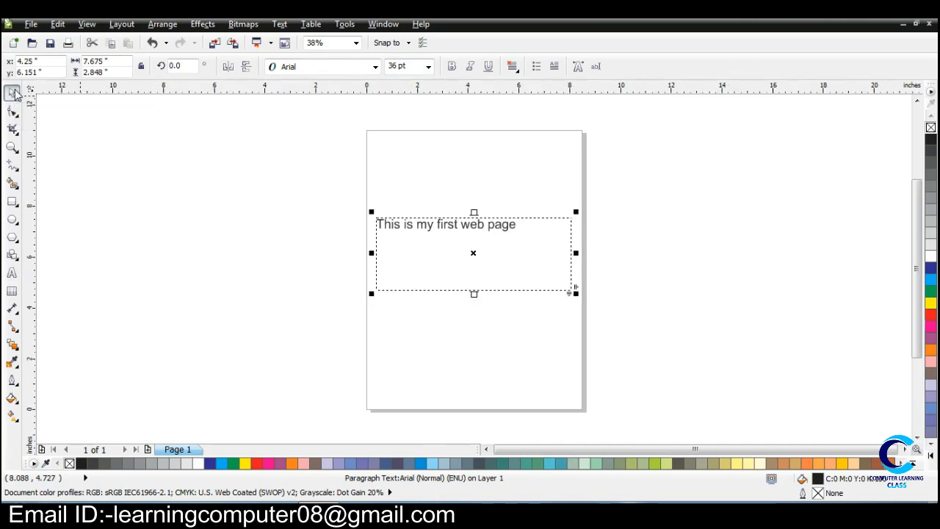
click(459, 239)
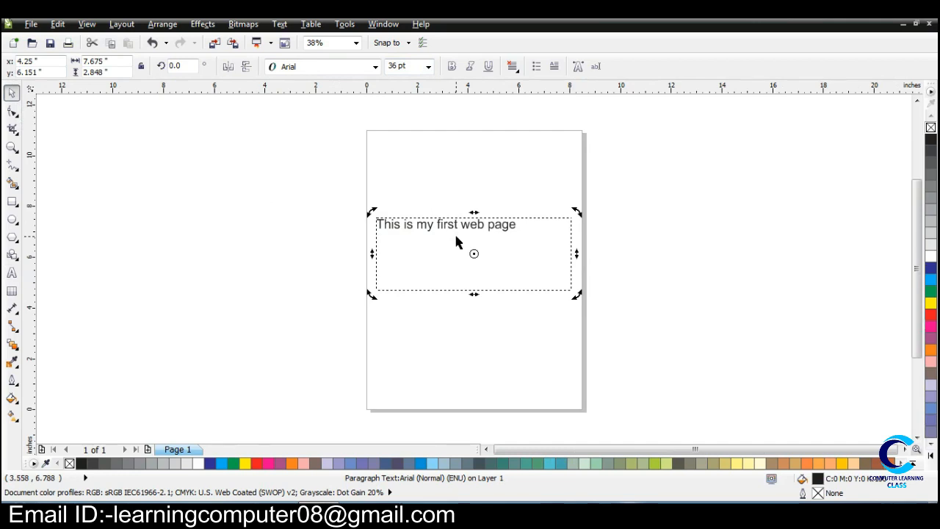
key(Delete)
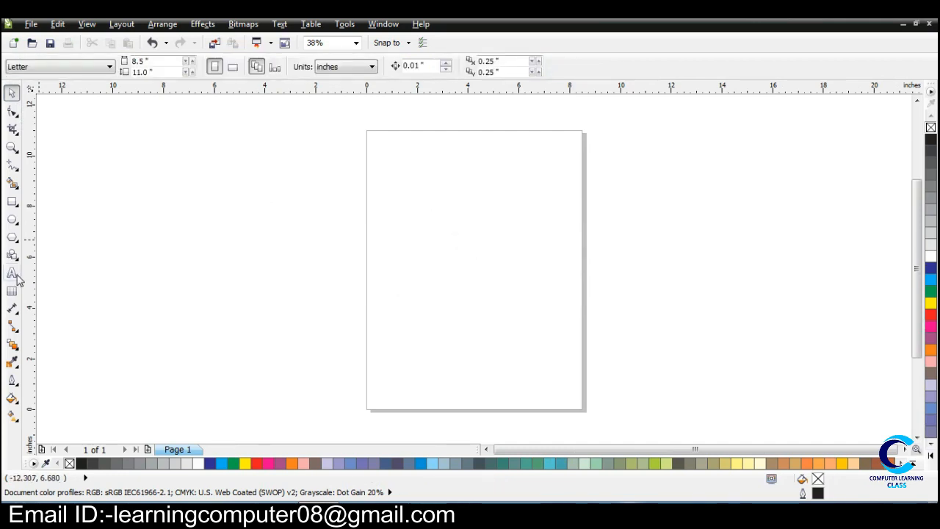
Step: Add the artistic text "COMPUTER" near the page's left edge at mid-height
click(12, 274)
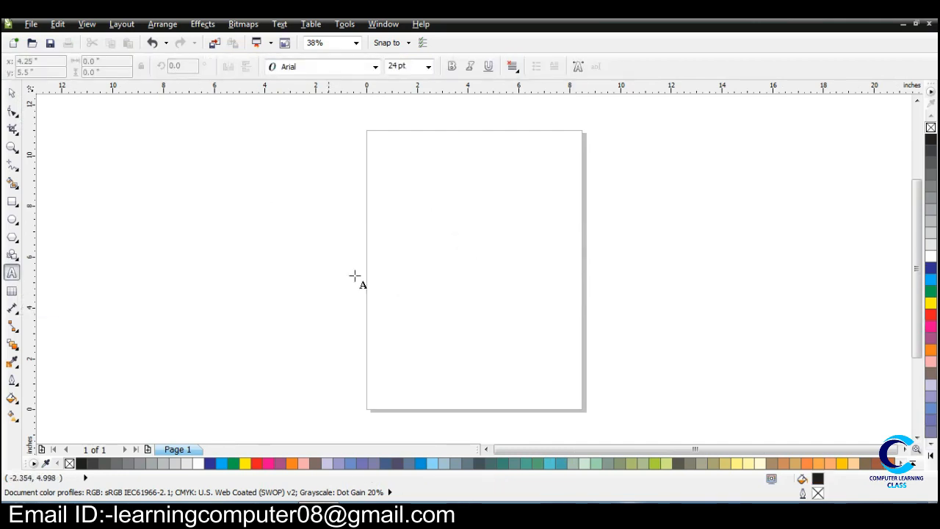
click(386, 258)
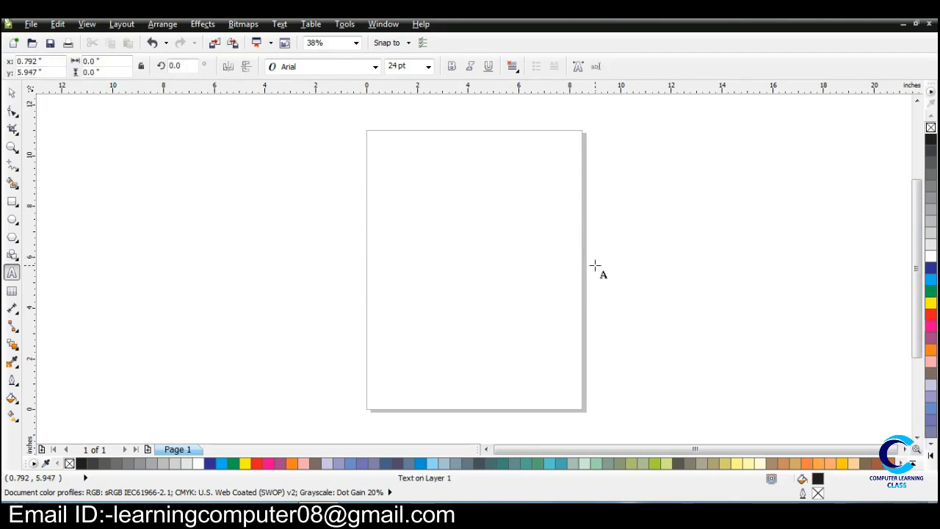
text(COM)
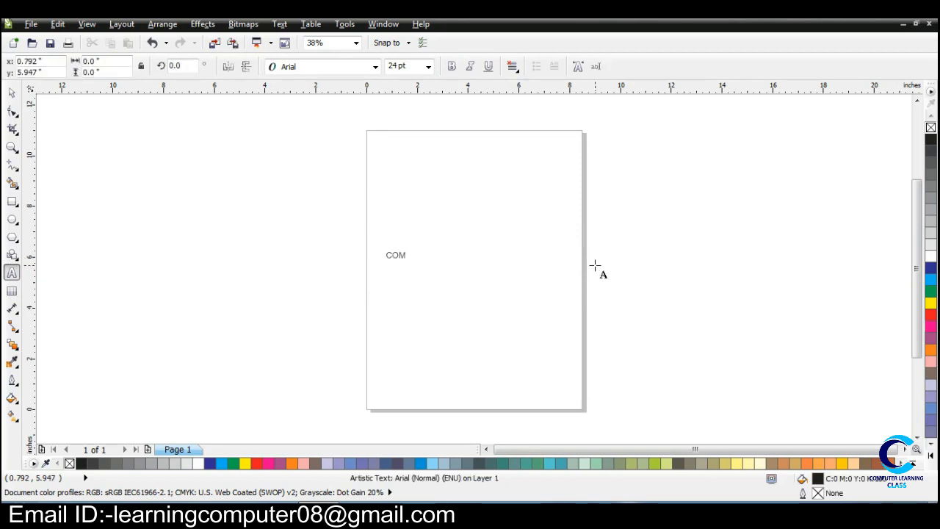
text(PUTER)
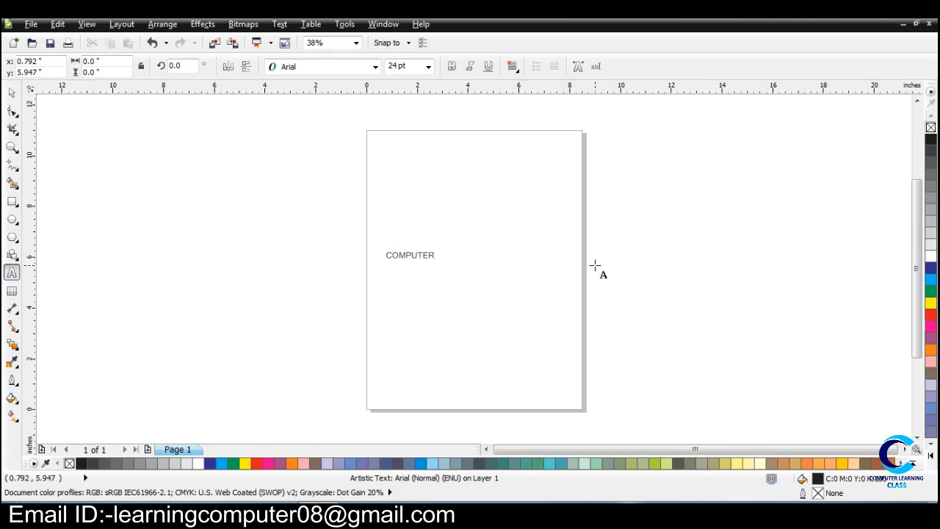
key(Escape)
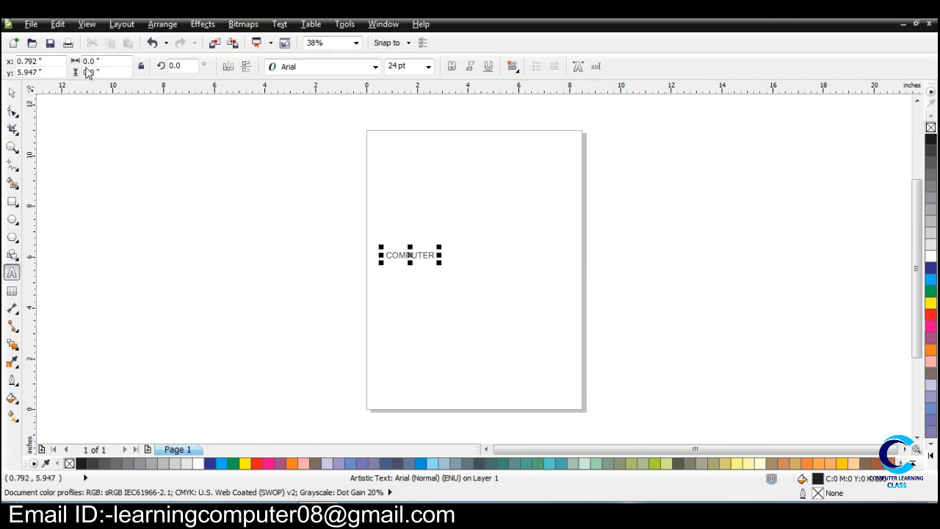
Step: Enlarge the COMPUTER text proportionally to about 6.6 inches wide and move it up on the page
click(11, 95)
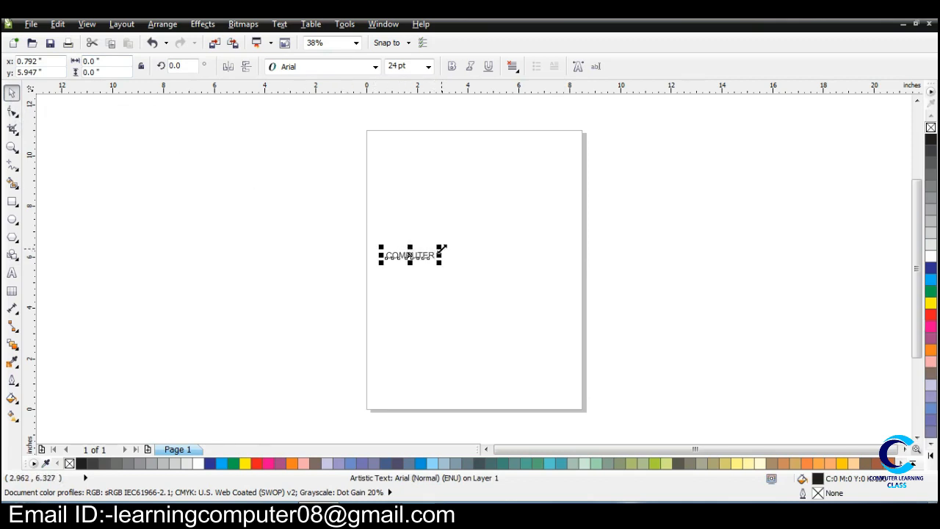
drag(441, 250, 562, 212)
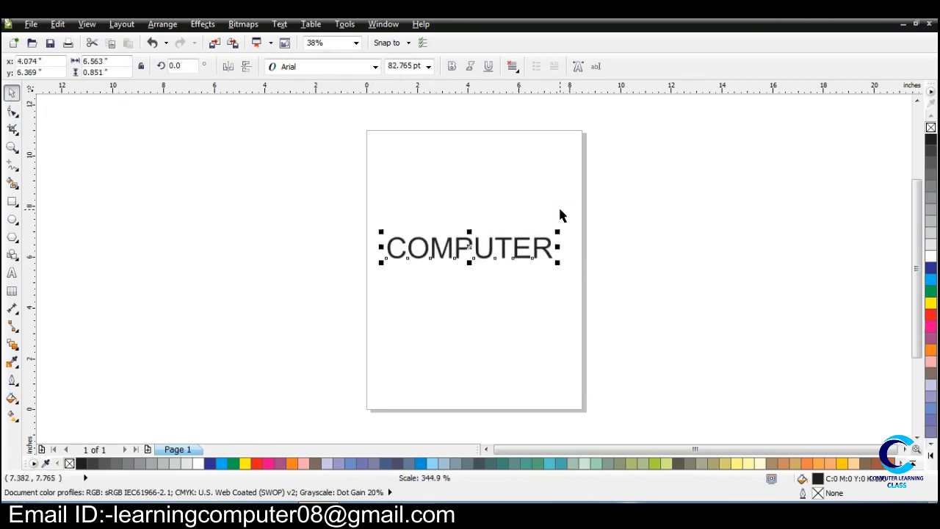
drag(485, 251, 493, 216)
Step: Change the COMPUTER text's font to Arial Black and shift it slightly left and up to fit within the page
scroll(504, 185, up, 1)
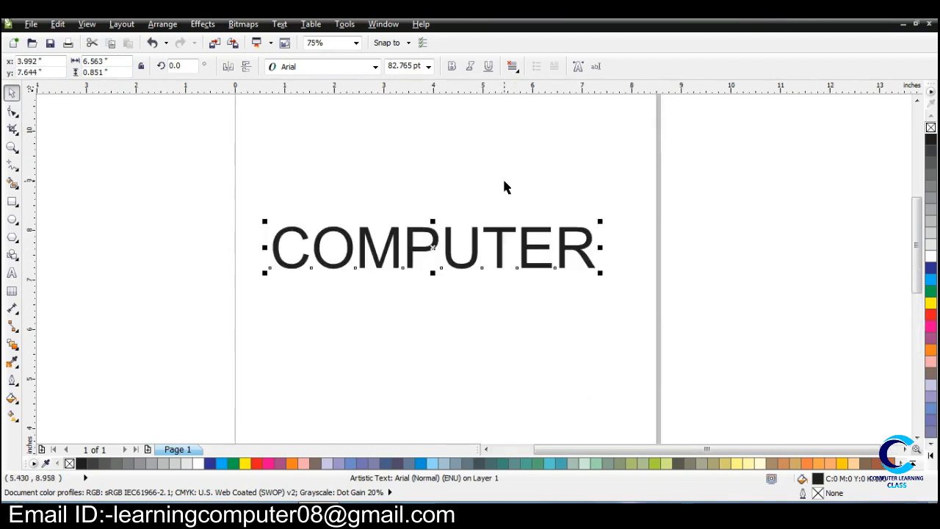
click(367, 67)
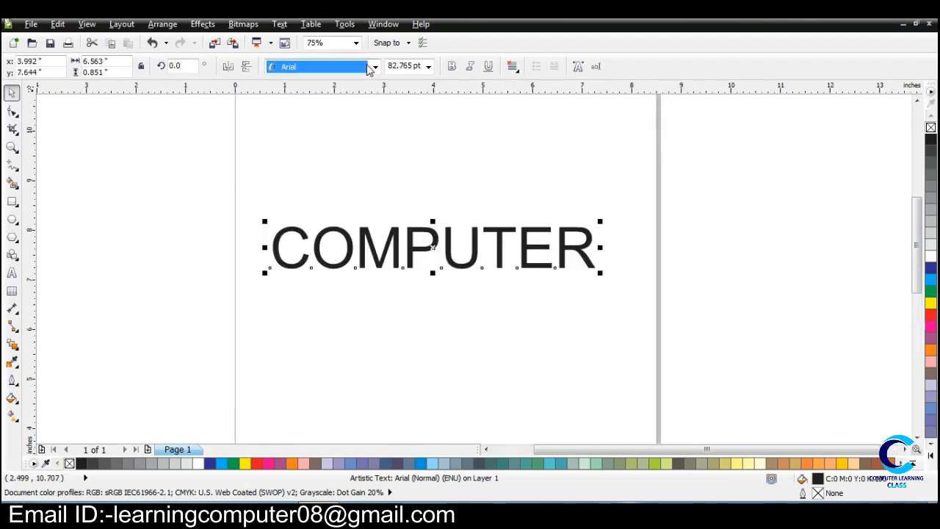
click(374, 67)
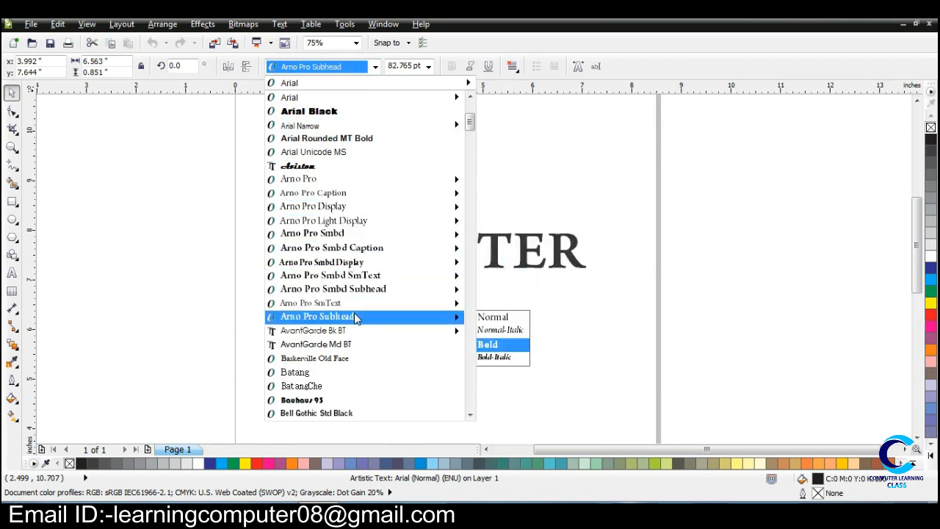
click(371, 116)
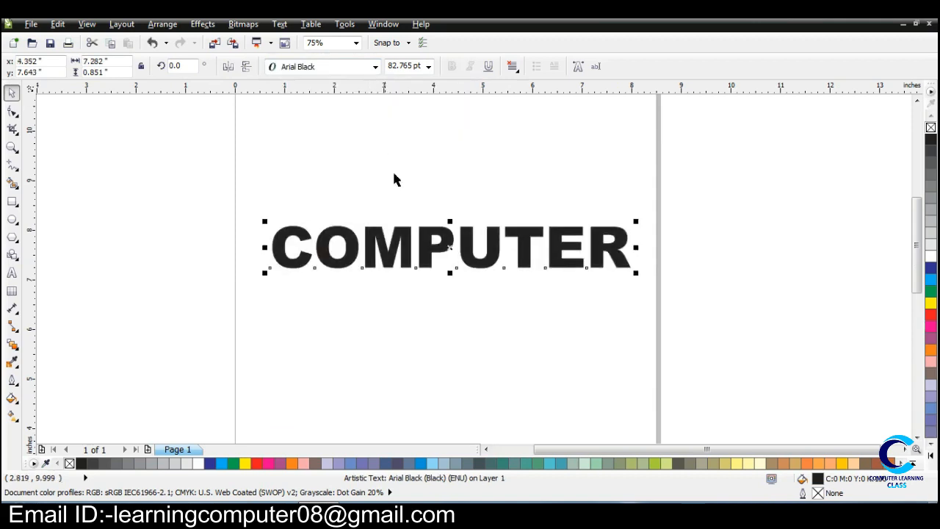
drag(425, 210, 404, 241)
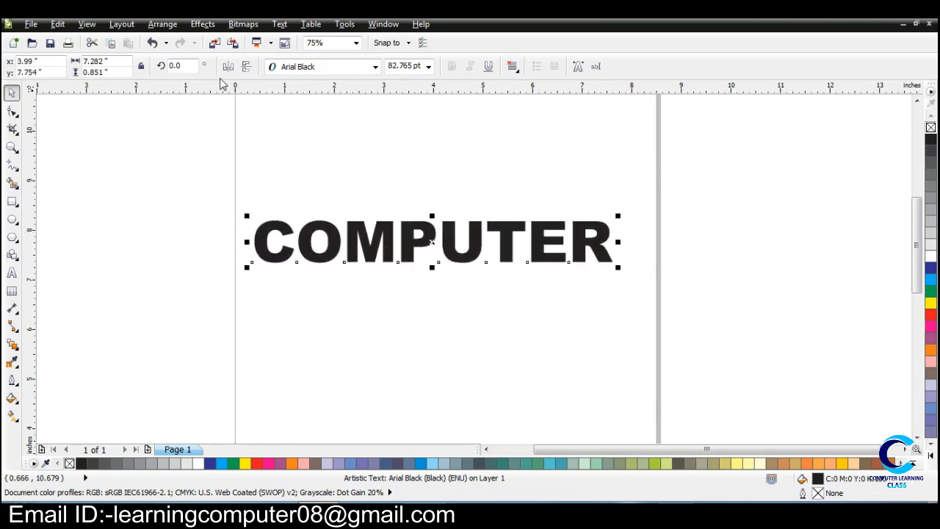
Step: Rotate the COMPUTER text to 90 degrees and move it down so it lies fully inside the page
click(196, 65)
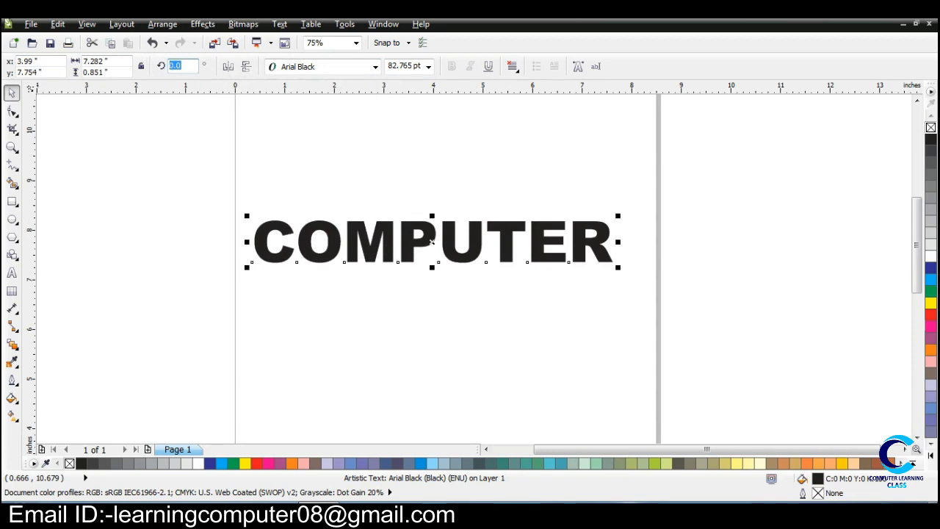
key(Return)
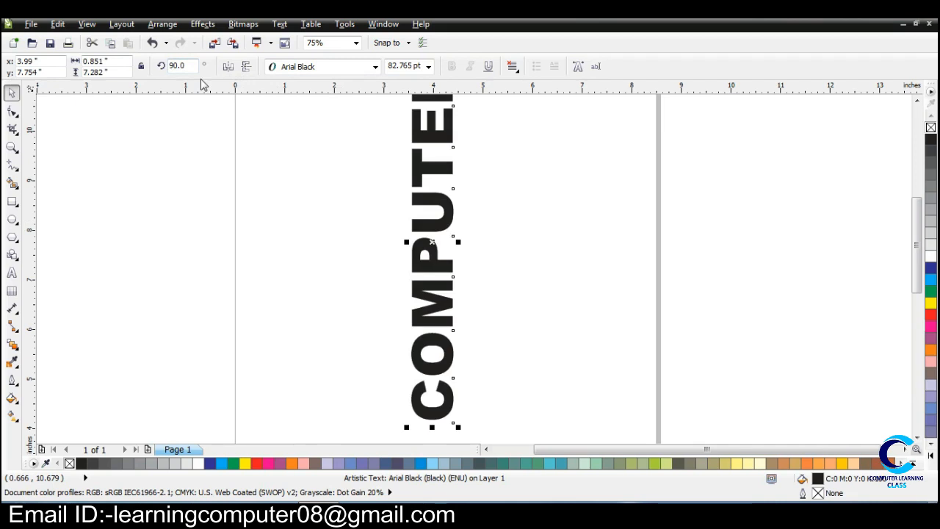
key(F3)
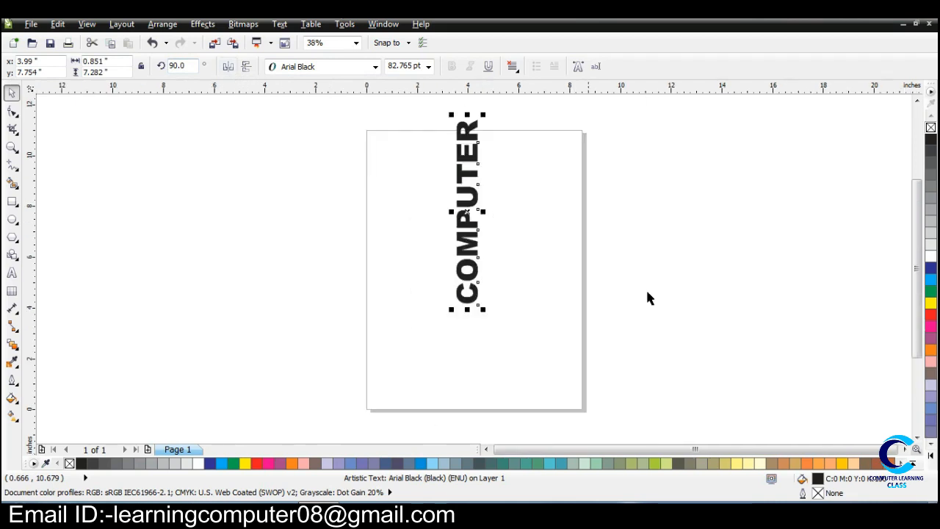
click(466, 194)
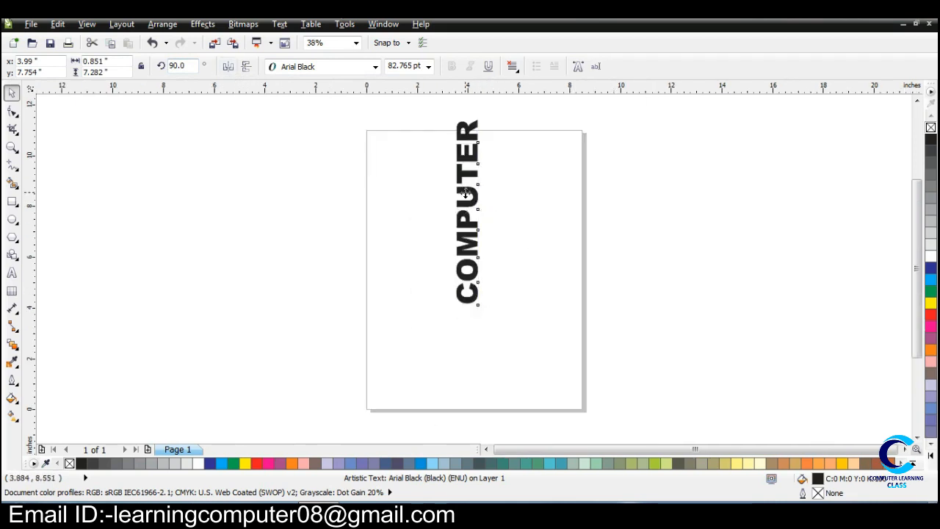
drag(466, 193, 455, 244)
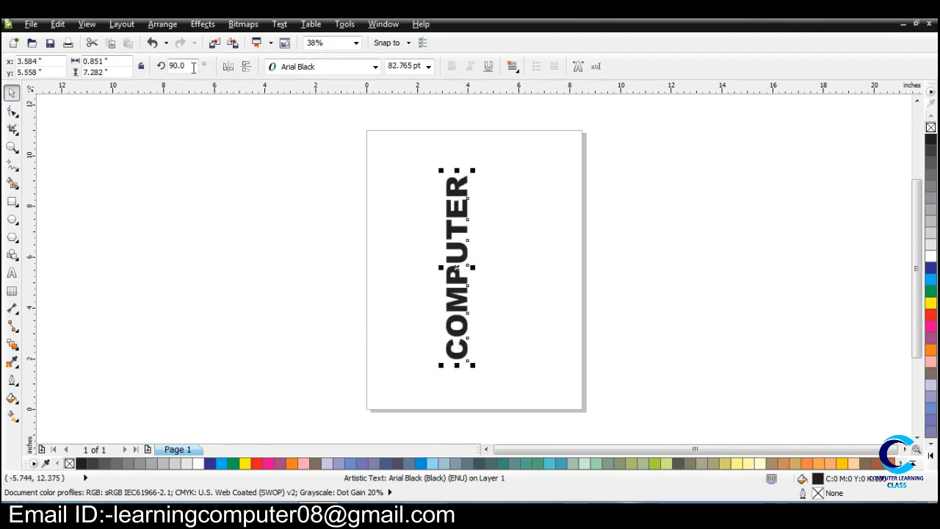
Step: Set the COMPUTER text's rotation angle to 0 degrees and centre it horizontally on the page by eye
drag(194, 66, 133, 57)
text(0)
key(Return)
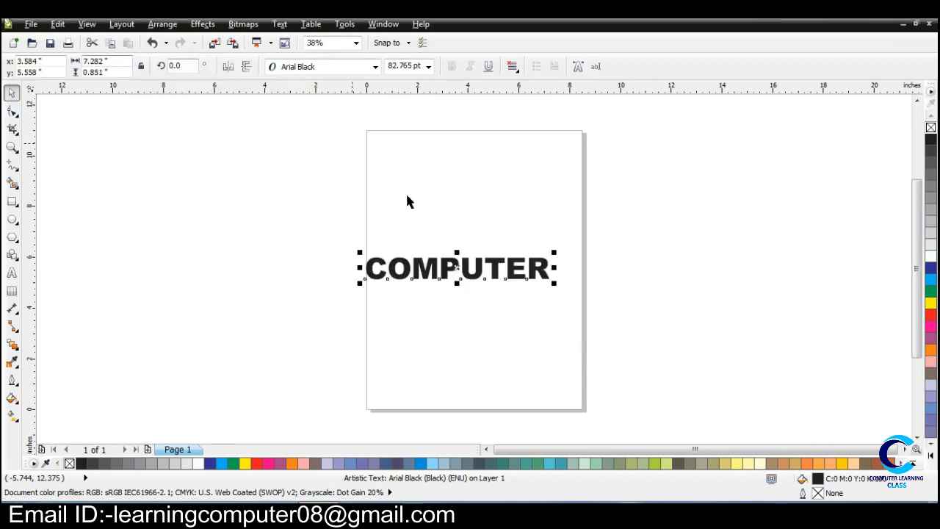
drag(458, 267, 475, 247)
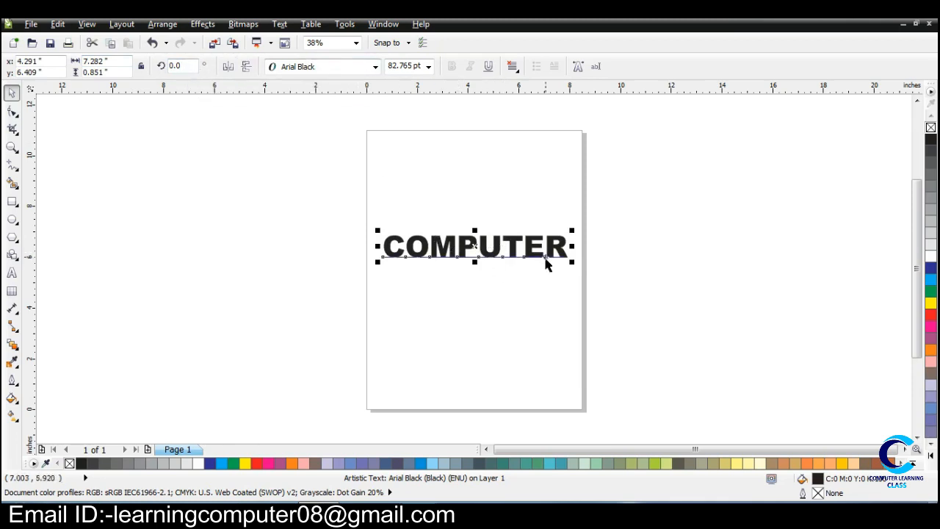
Step: Place a copy of the COMPUTER text about 3 inches directly below the original
scroll(546, 262, up, 2)
drag(455, 236, 410, 321)
right_click(401, 323)
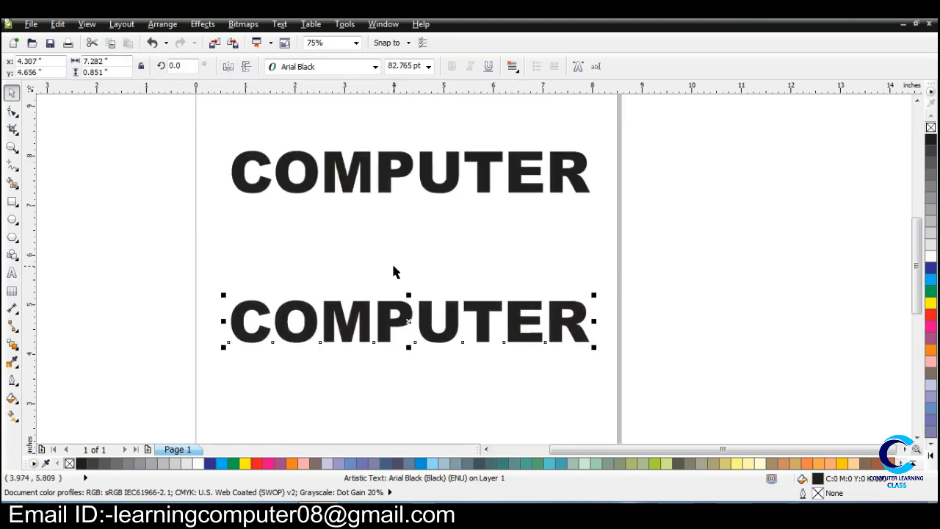
Step: Fill the upper COMPUTER text with dark blue from the colour palette
click(395, 176)
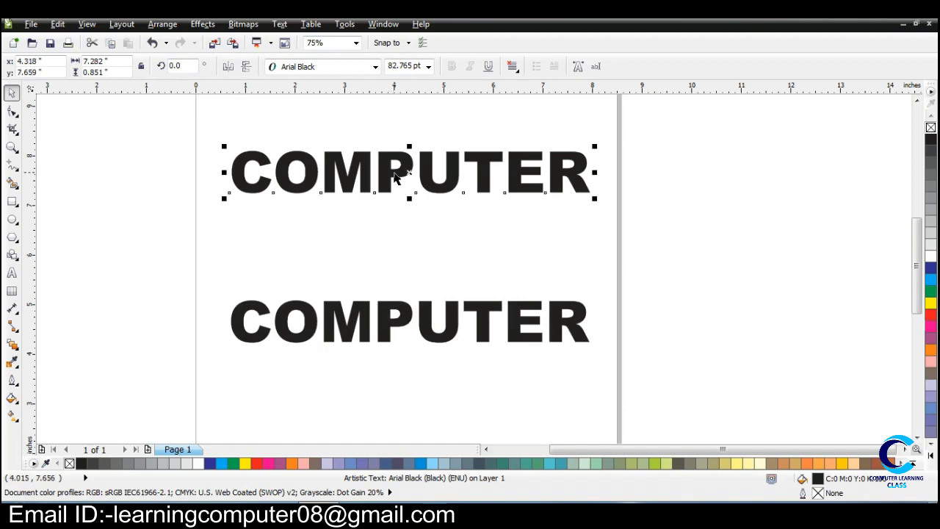
click(931, 270)
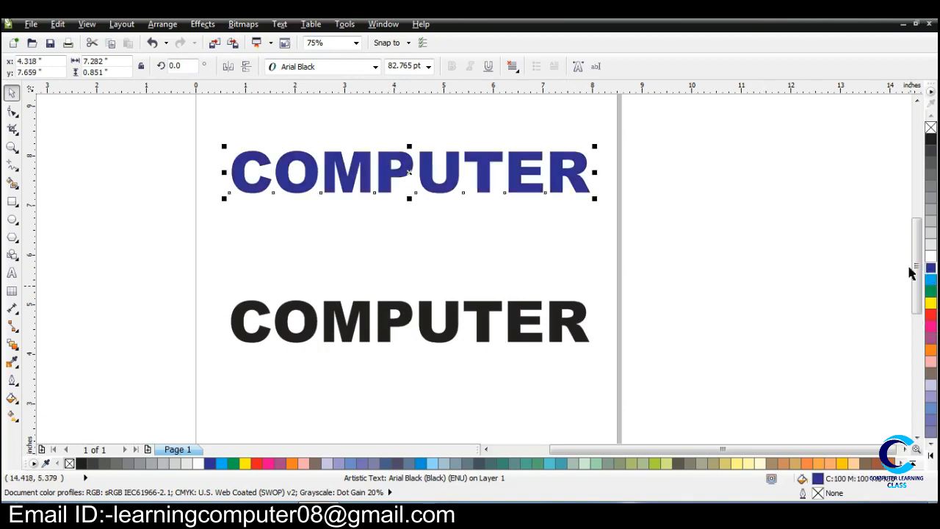
Step: Fill the lower COMPUTER text with cyan from the colour palette
click(439, 339)
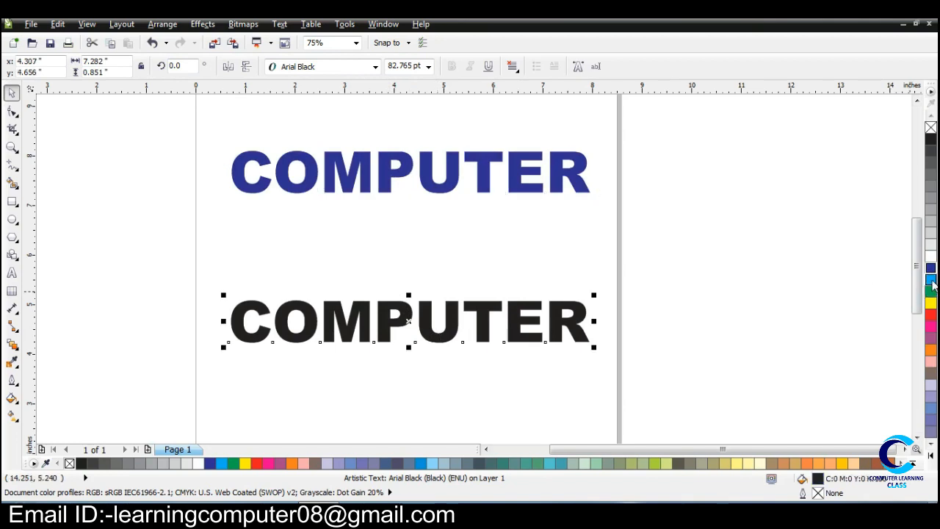
click(930, 281)
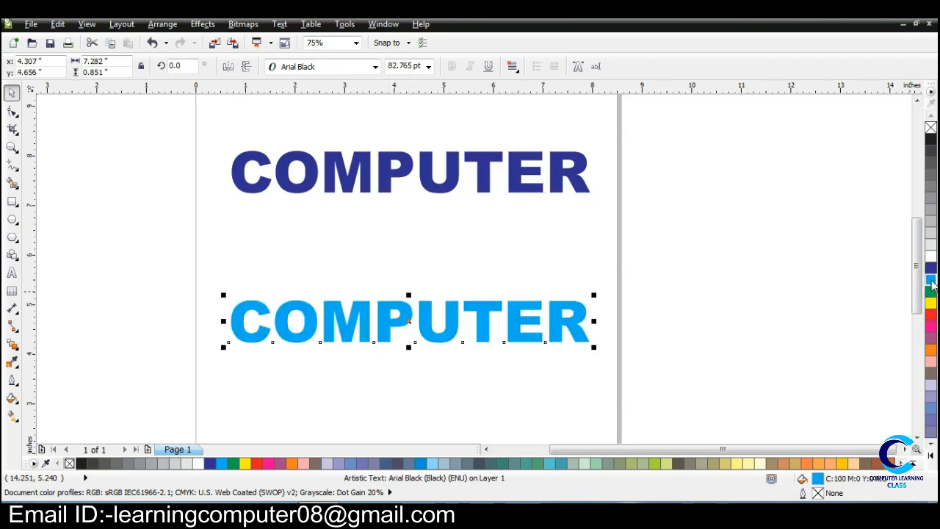
Step: Apply a linear transparency to the upper COMPUTER text, fading it out horizontally from the C towards the R
click(387, 172)
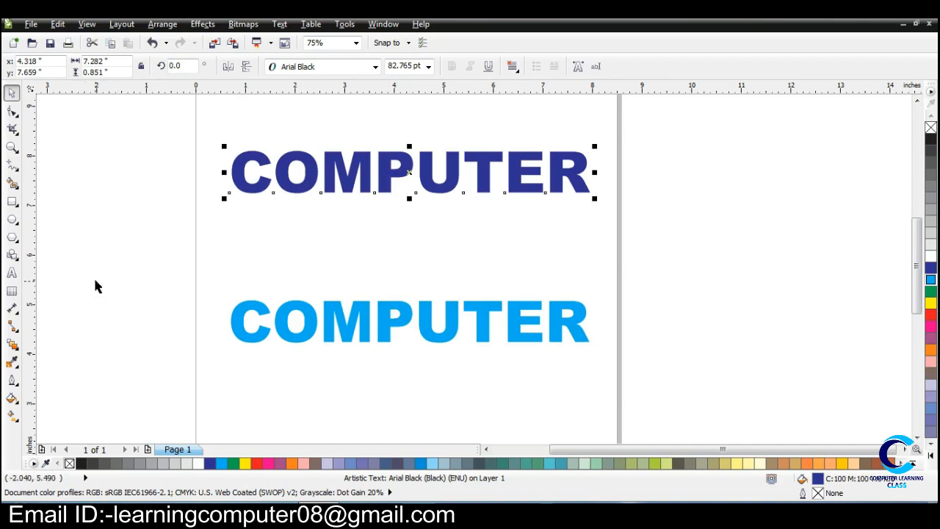
click(13, 345)
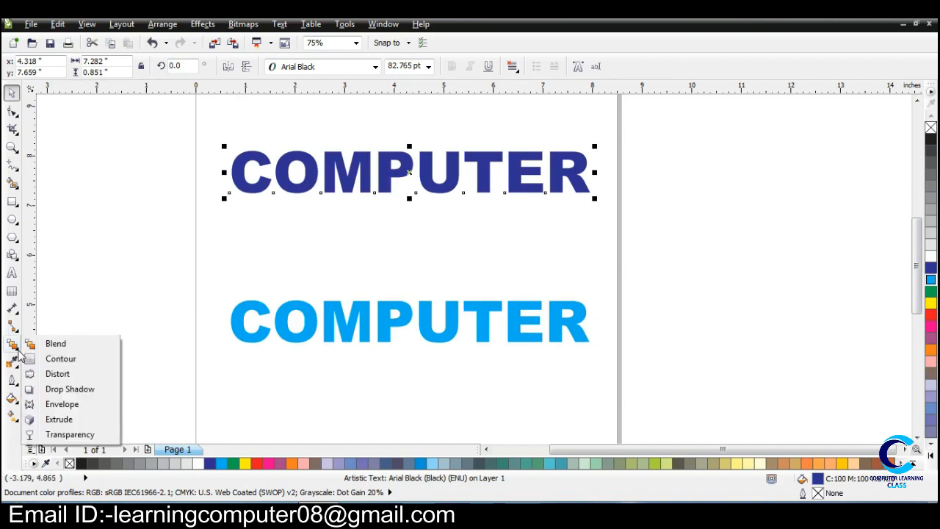
click(70, 434)
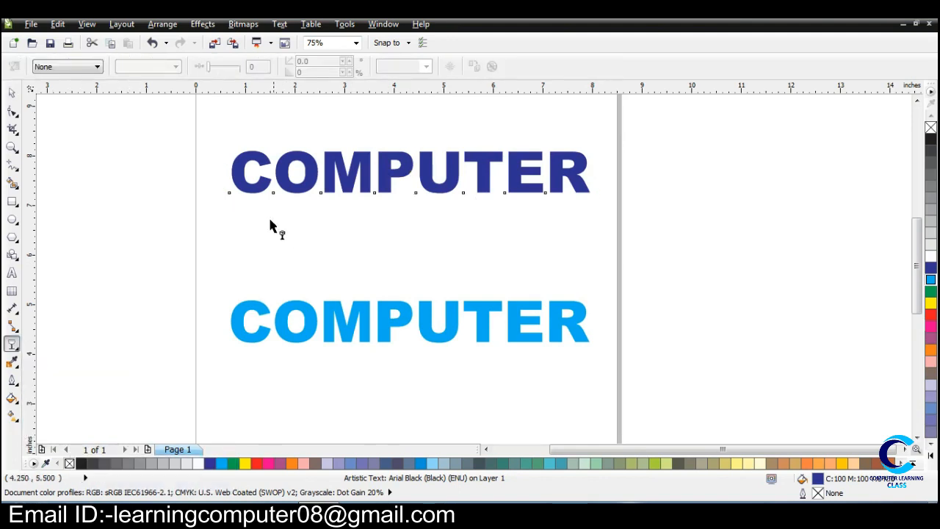
drag(237, 174, 550, 175)
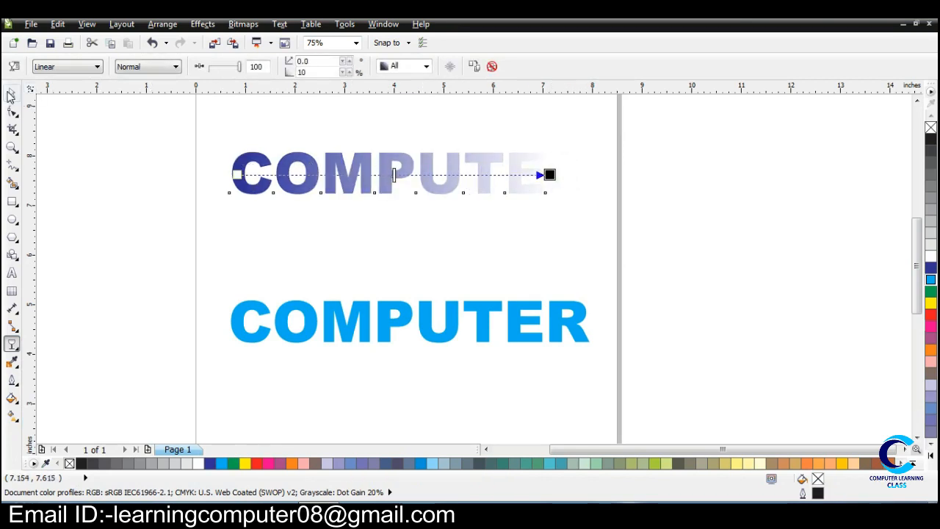
Step: Apply a linear transparency to the lower cyan COMPUTER text, fading it out from the R towards the first O
click(11, 92)
click(341, 329)
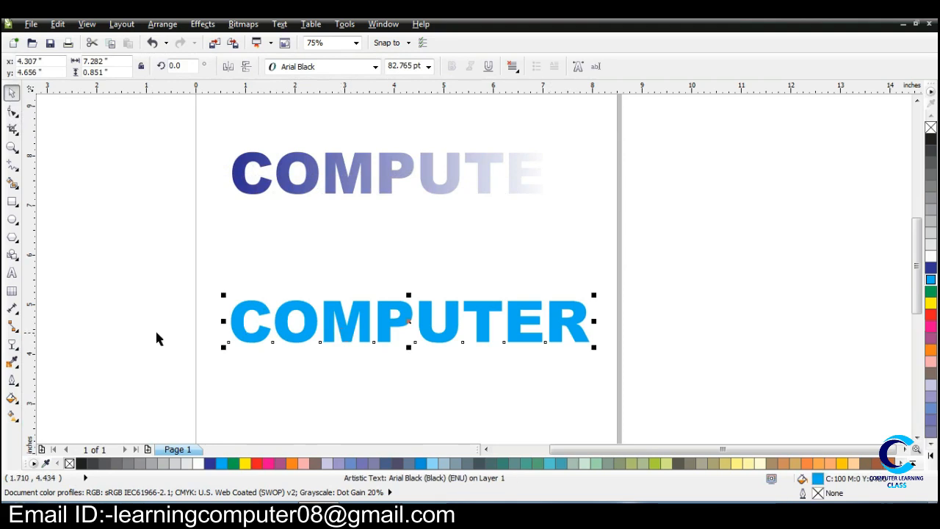
click(12, 344)
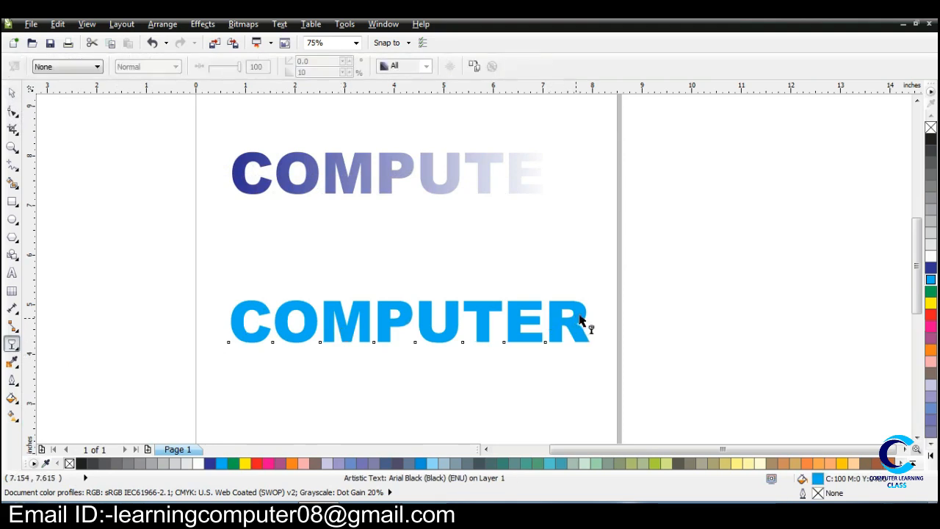
drag(574, 317, 278, 321)
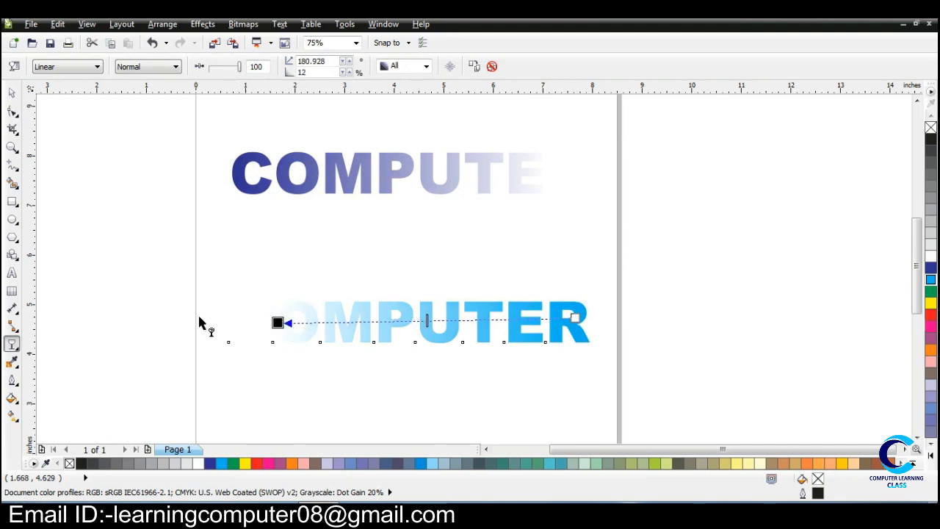
Step: Align the cyan COMPUTER text to the top and right edges of the dark blue one and preview the overlay full screen
click(12, 93)
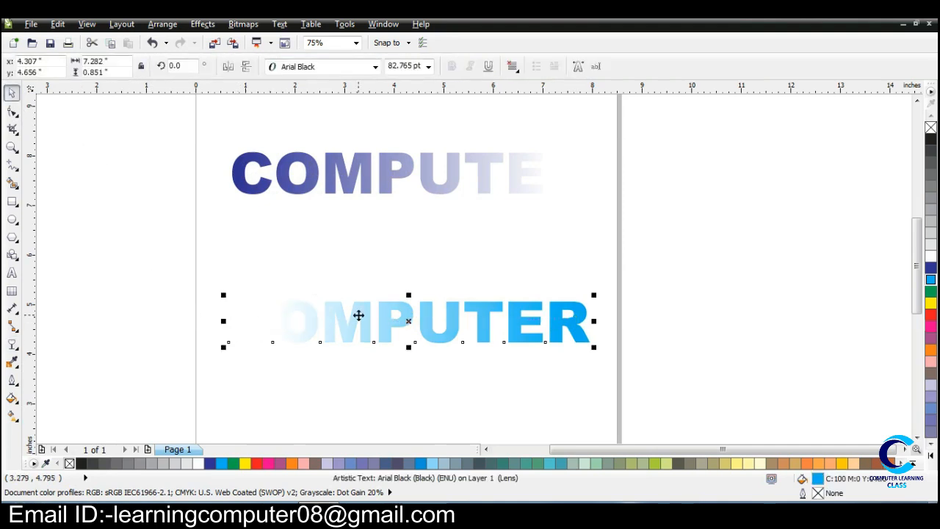
shift+click(402, 170)
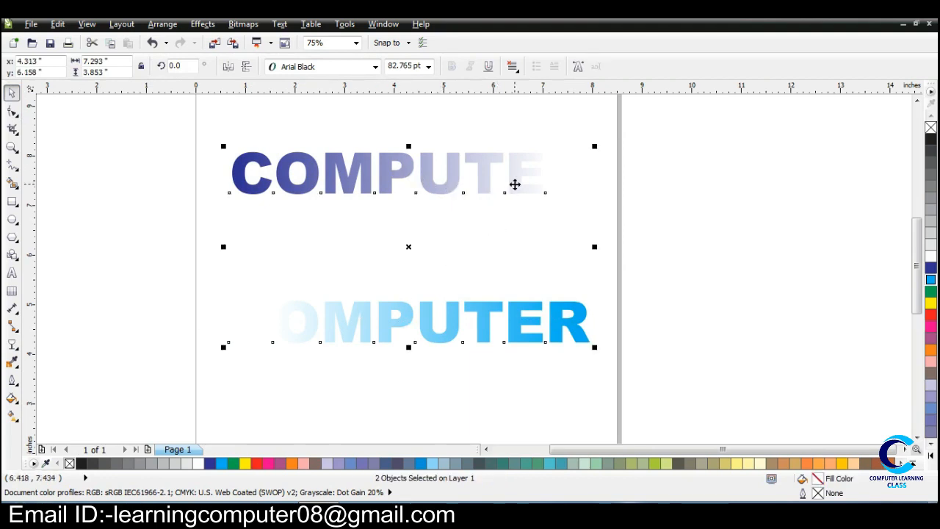
key(t)
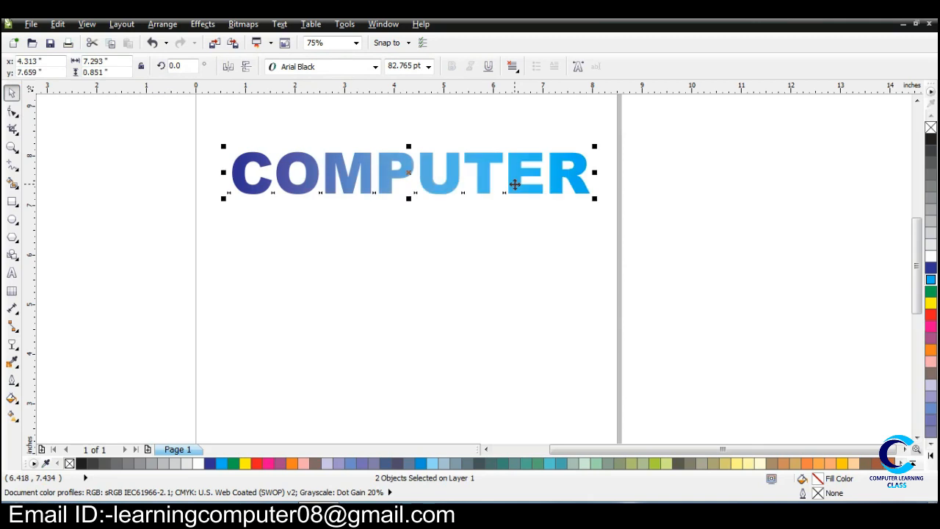
key(r)
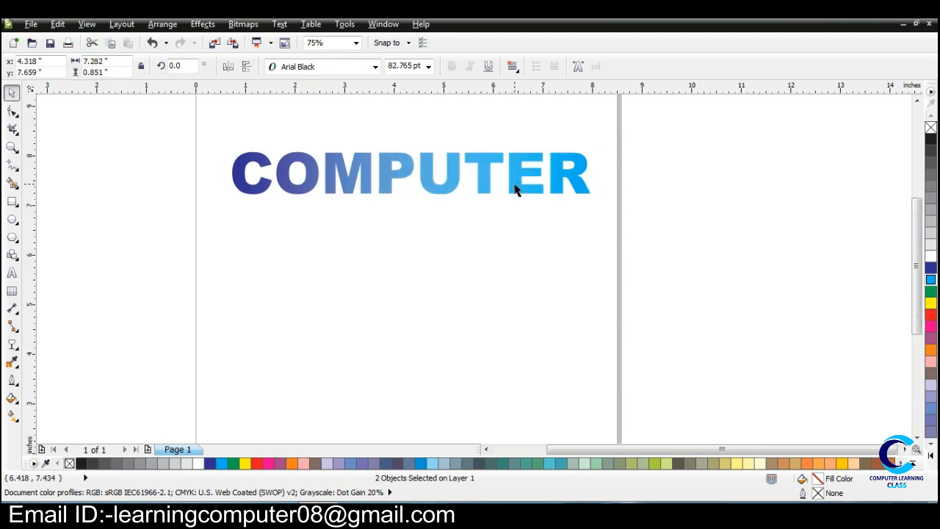
key(F9)
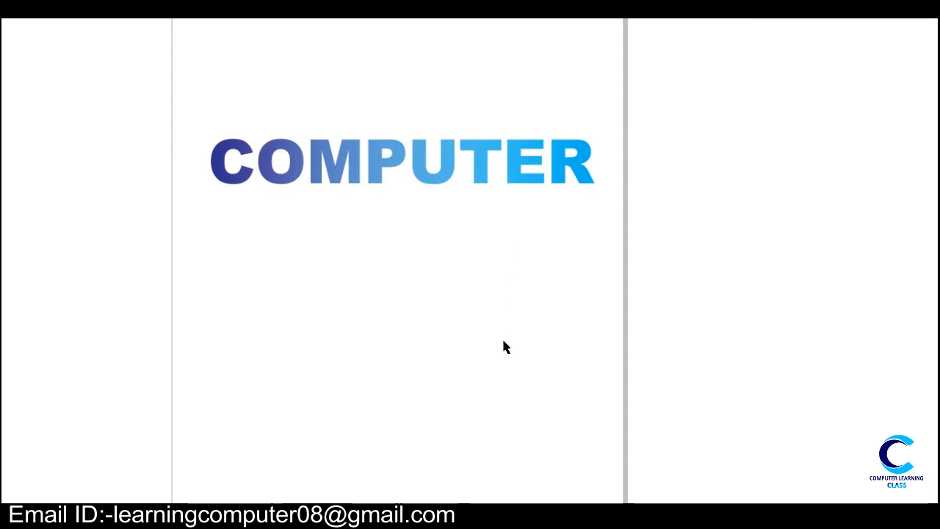
key(F9)
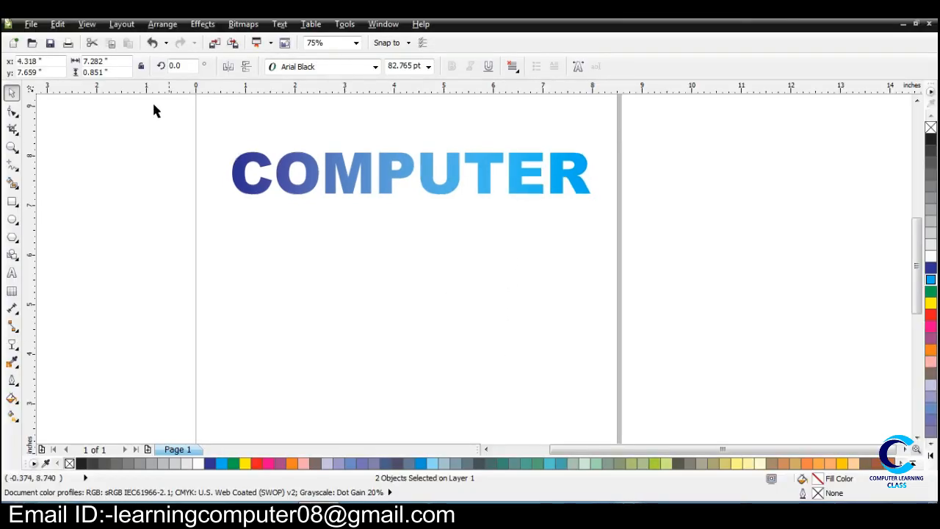
Step: Move both overlaid COMPUTER texts straight down about 1.1 inches and preview the whole page full screen
drag(172, 134, 609, 219)
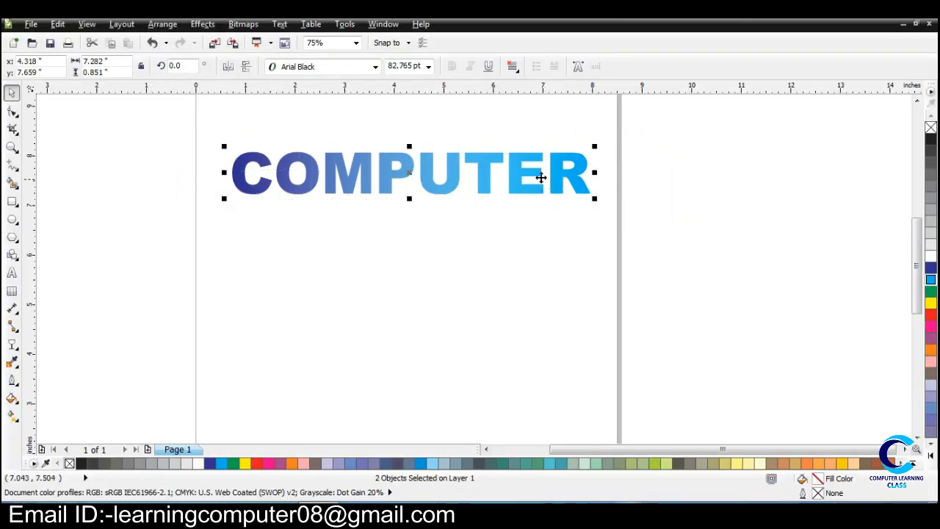
drag(524, 172, 524, 229)
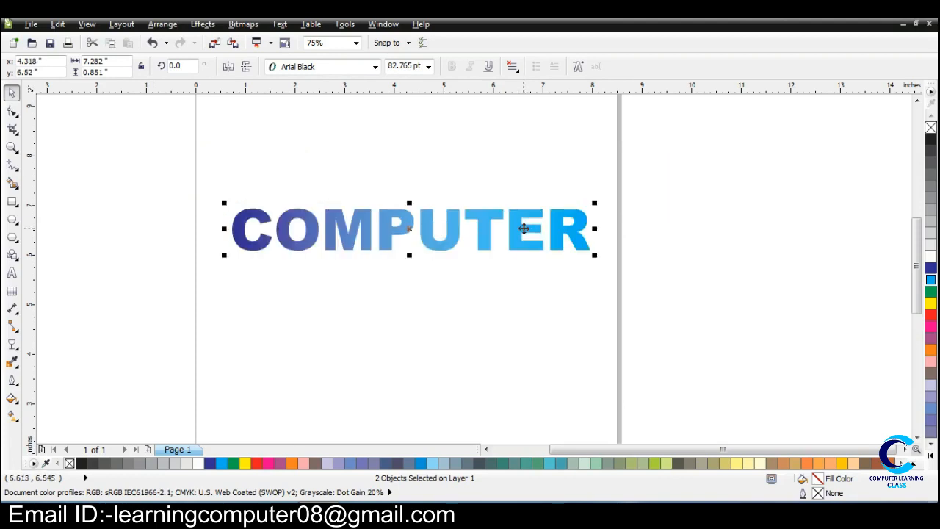
scroll(523, 228, down, 1)
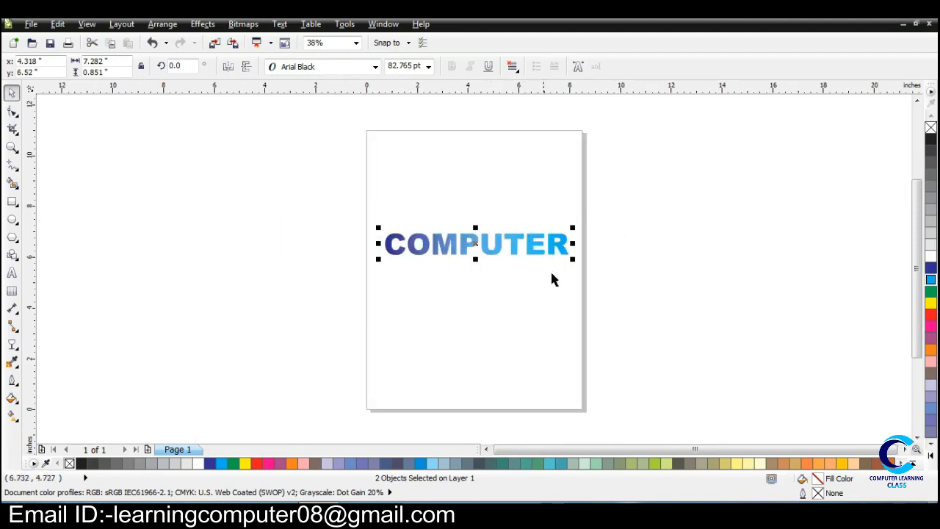
key(F9)
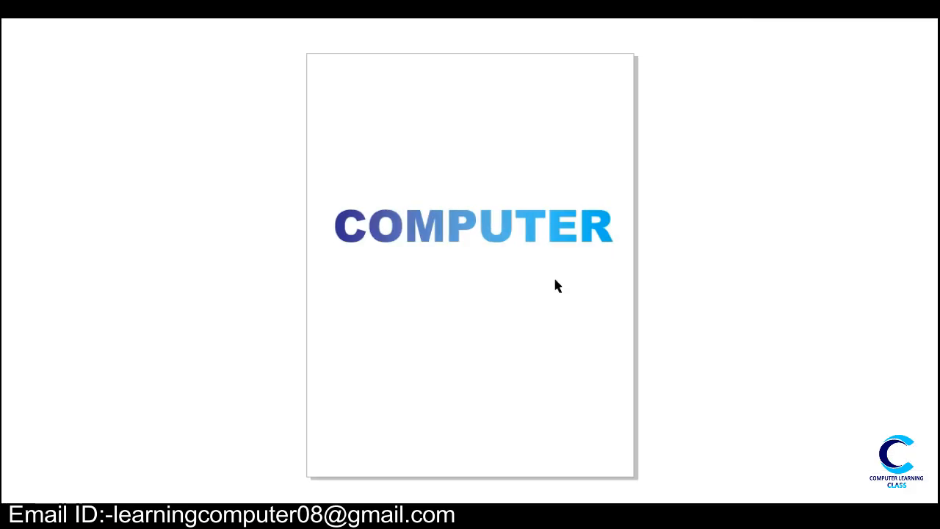
click(557, 279)
Step: Group the two overlaid COMPUTER texts and move the group beyond the page's left edge, slightly higher than before
drag(336, 169, 634, 309)
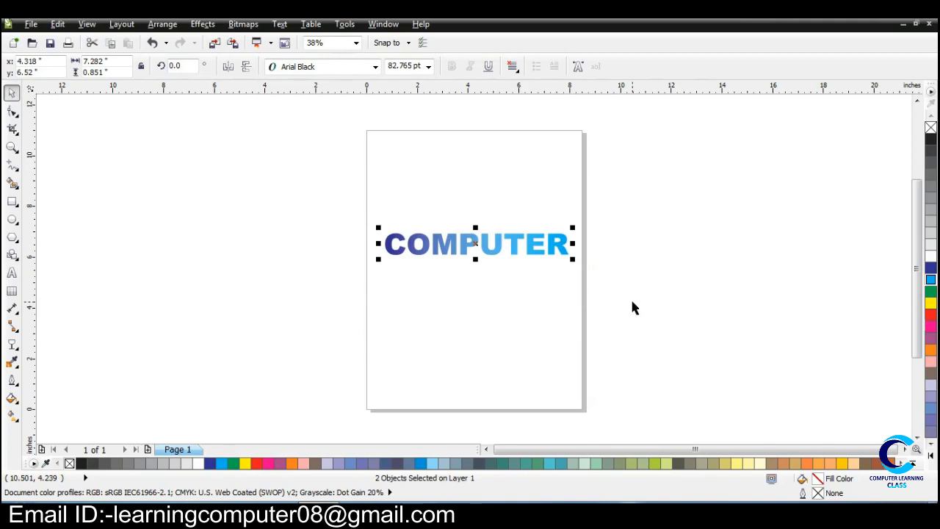
key(ctrl+g)
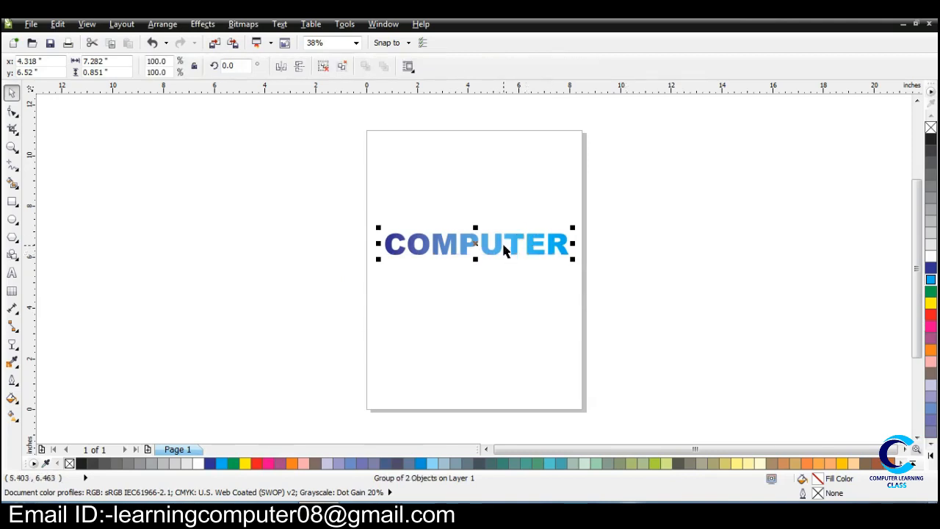
drag(502, 247, 302, 215)
click(322, 284)
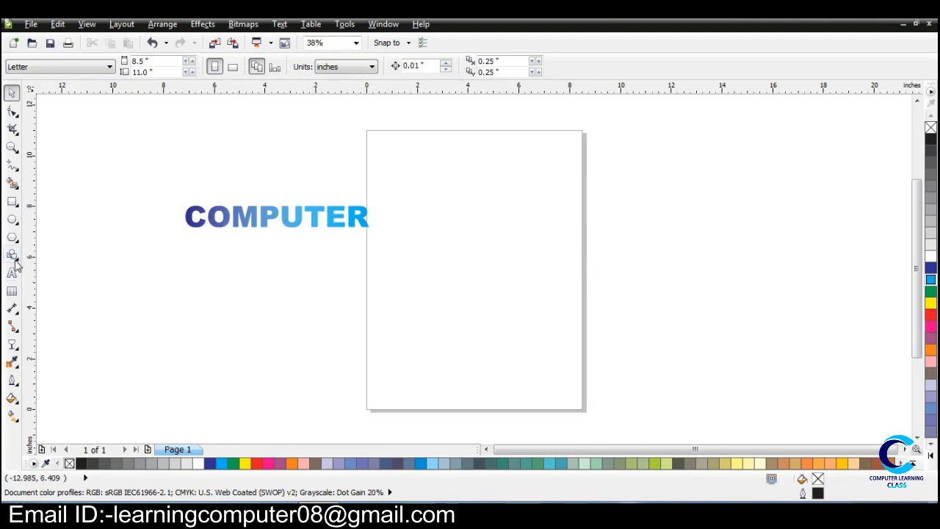
Step: Draw a heart basic shape about 2.4 by 1.9 inches in the upper part of the page and fill it red
click(17, 260)
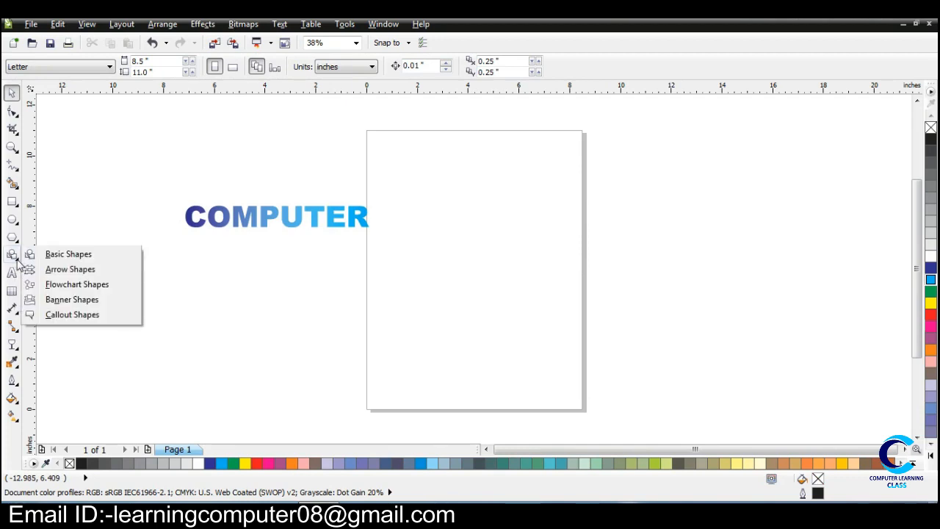
click(68, 255)
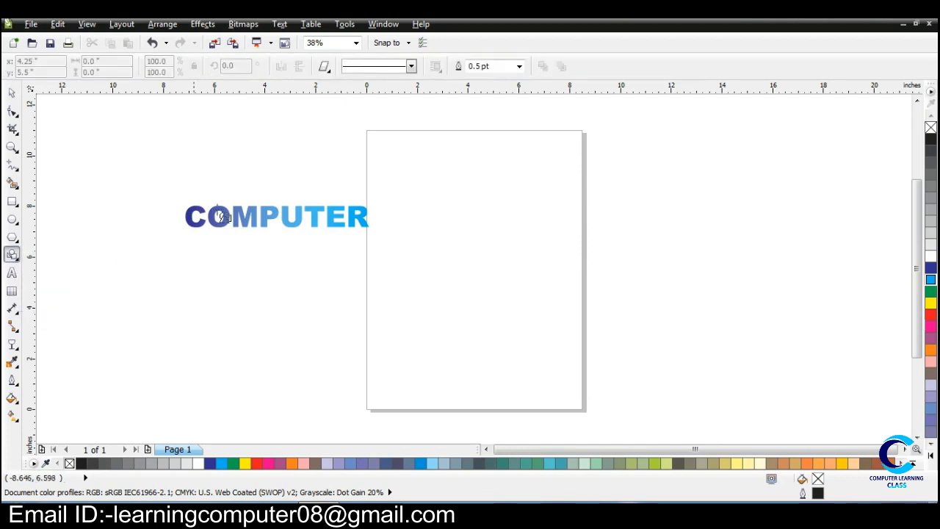
click(327, 72)
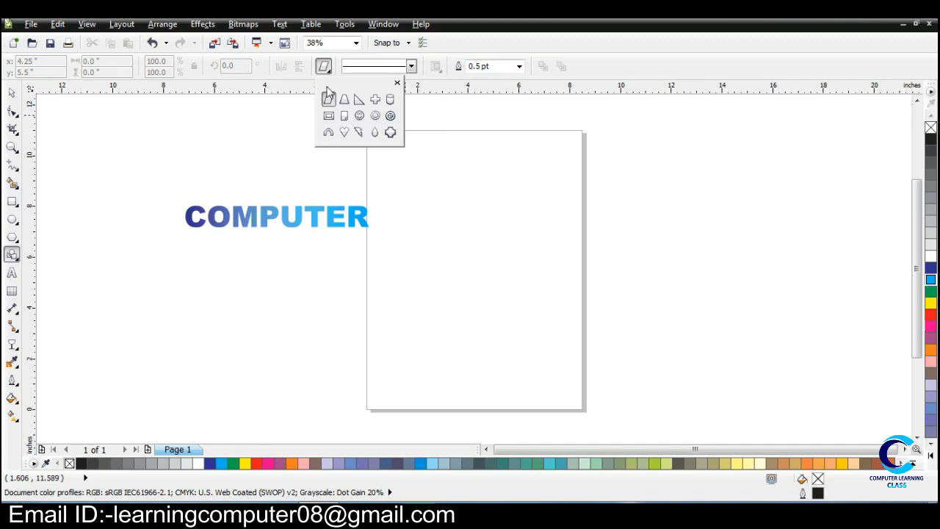
click(344, 132)
drag(417, 149, 482, 199)
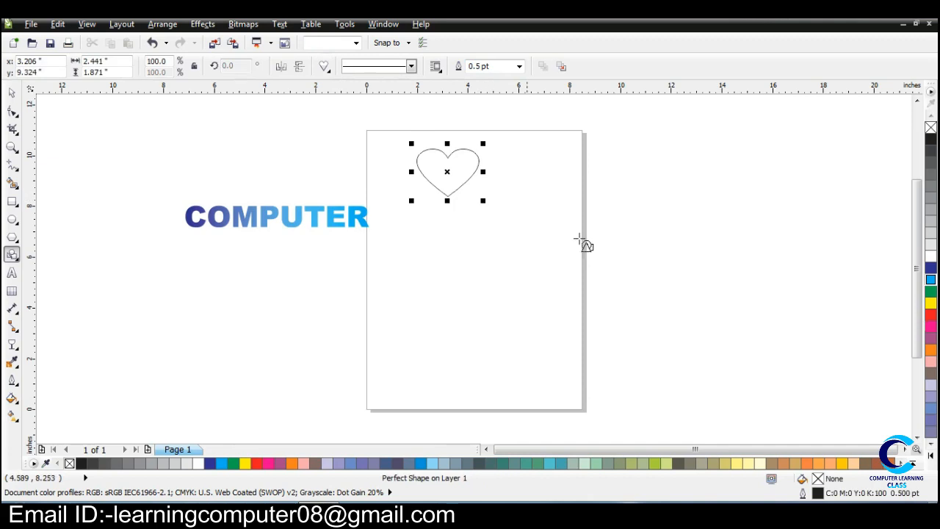
click(930, 316)
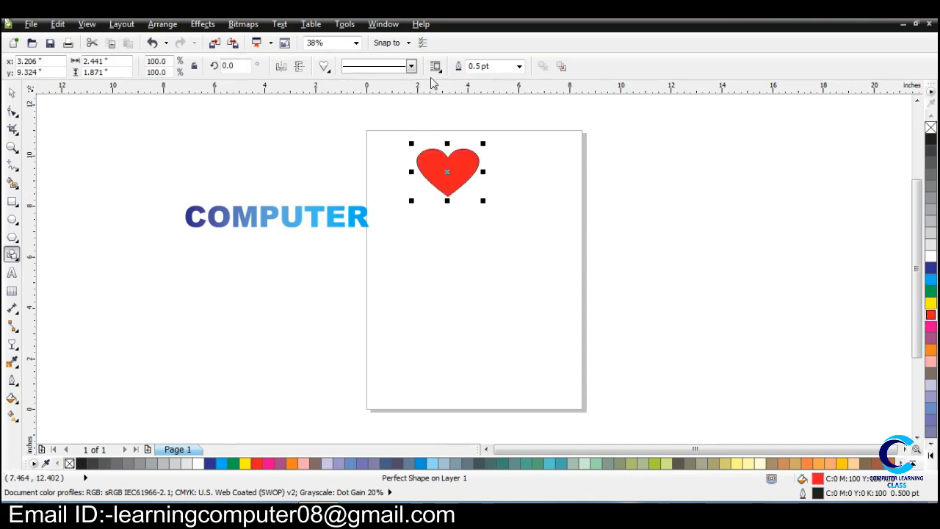
Step: Draw a smiley face basic shape about 1.2 inches wide below the heart and fill it yellow
click(324, 67)
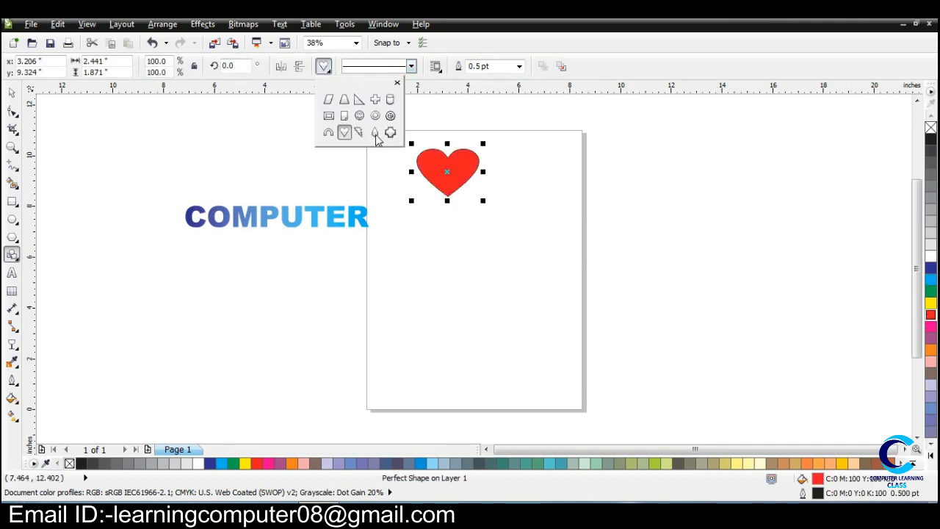
click(359, 115)
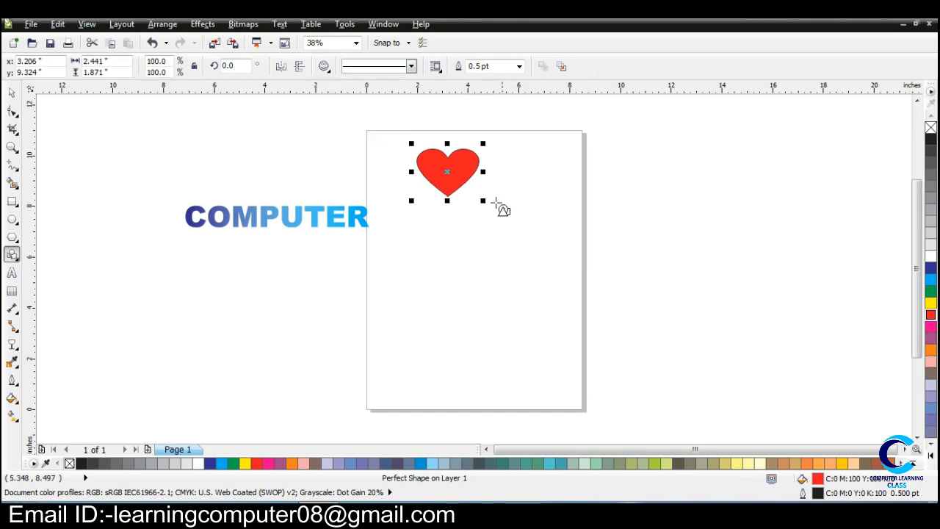
drag(468, 228, 502, 262)
click(930, 304)
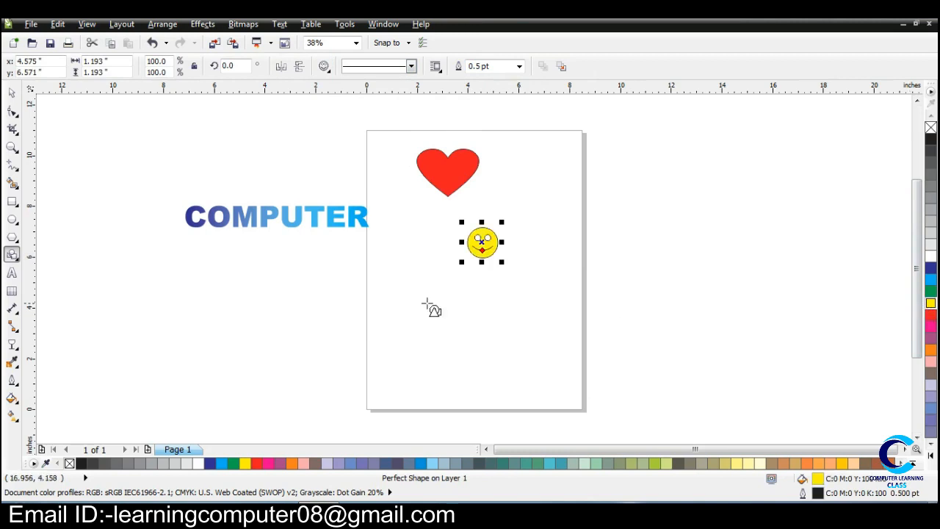
click(340, 308)
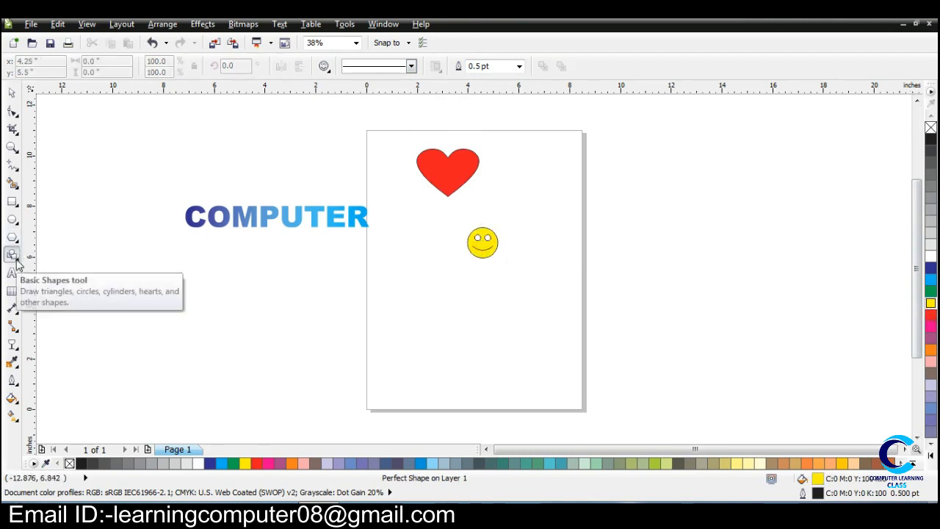
Step: Draw a striped right-pointing arrow shape about 3.6 by 2.1 inches below the smiley face
click(16, 261)
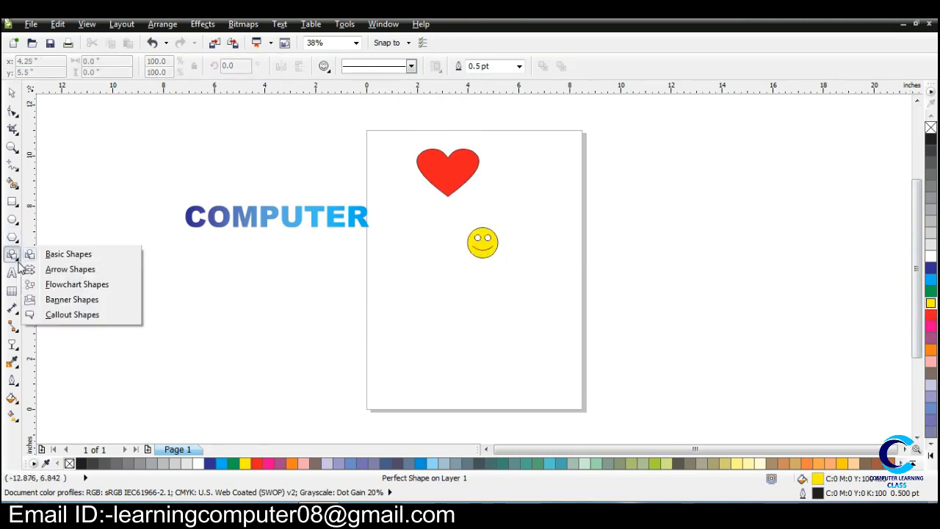
click(69, 269)
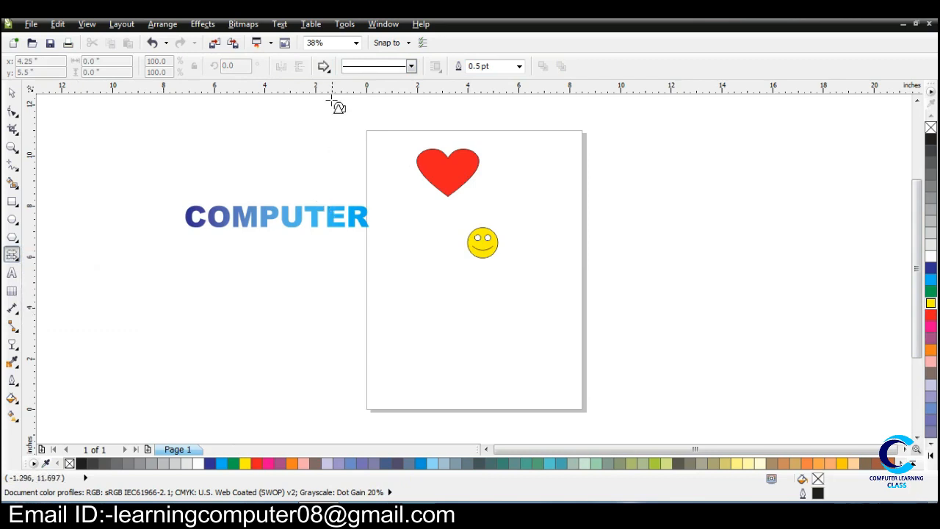
click(324, 66)
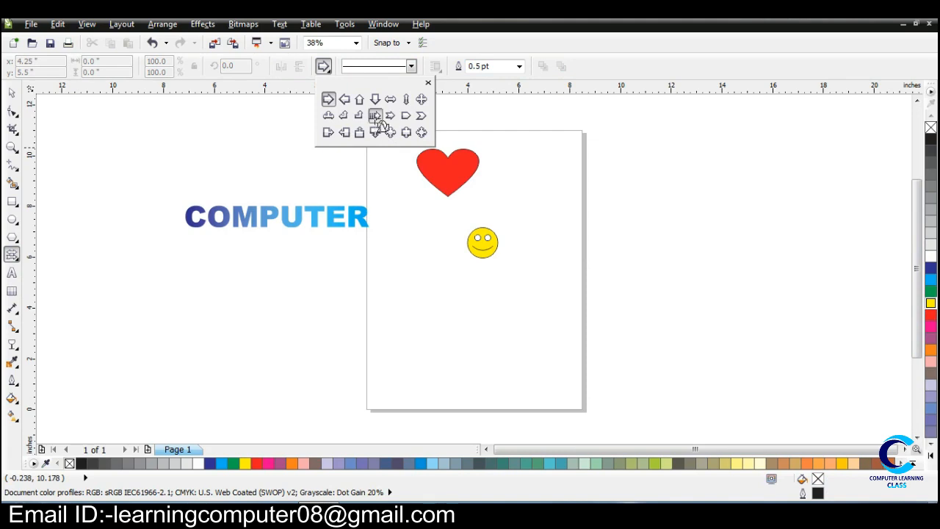
click(375, 116)
drag(446, 282, 541, 340)
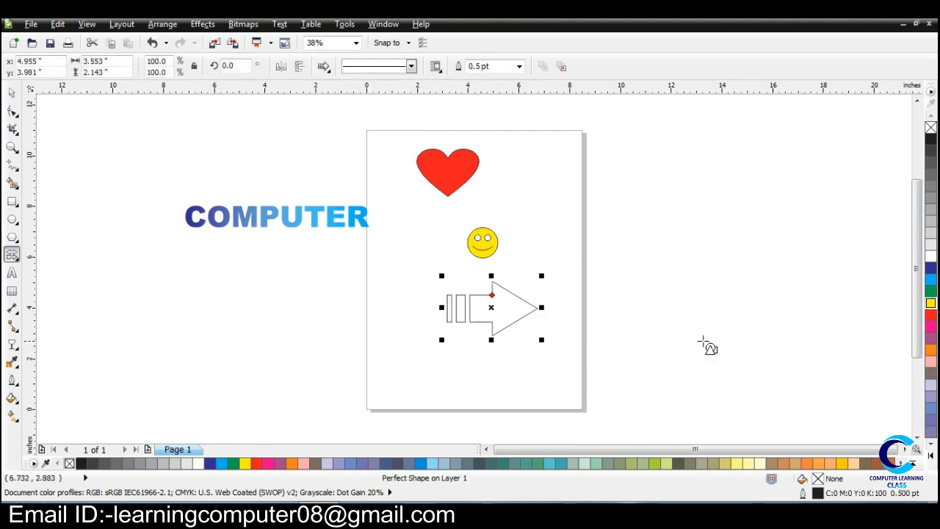
Step: Fill the striped arrow dark blue
click(930, 278)
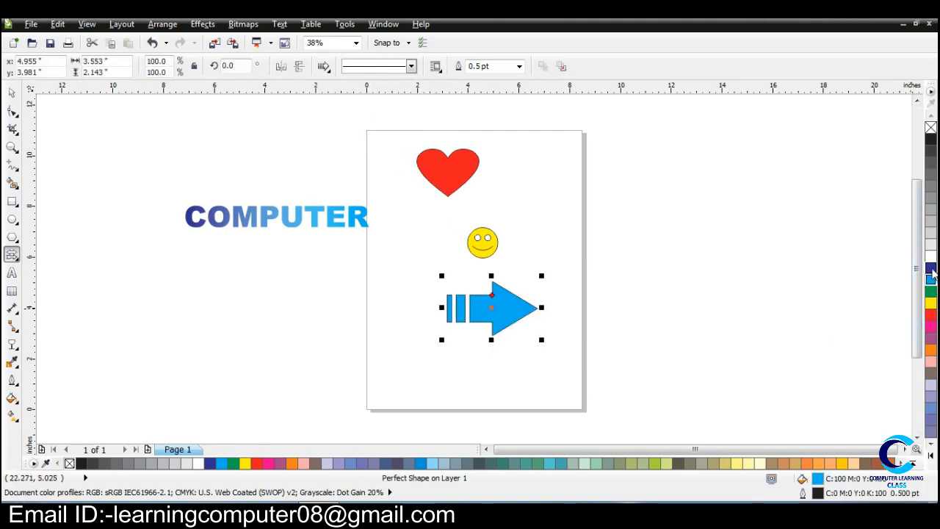
click(929, 268)
Step: Draw a three-way arrow shape about 3 by 1.6 inches in the page's lower-left area and fill it light blue
click(324, 66)
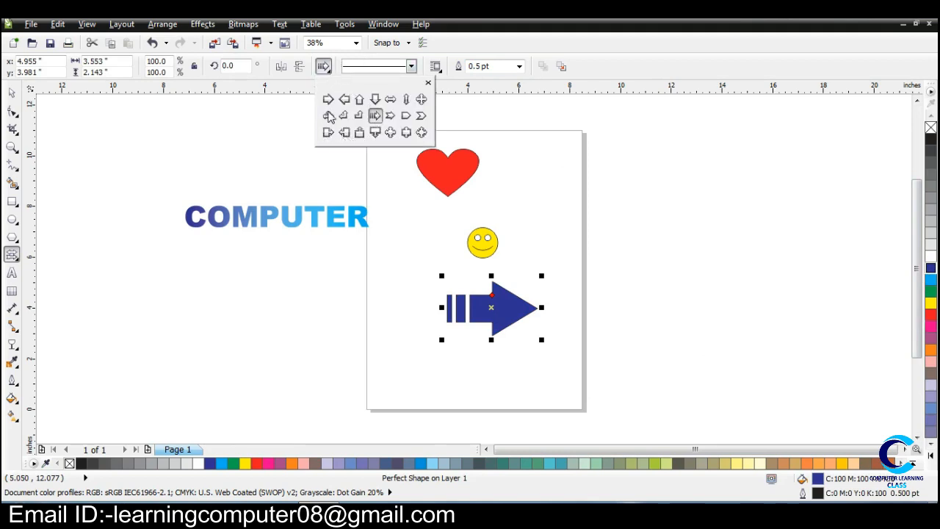
click(329, 116)
drag(376, 346, 454, 390)
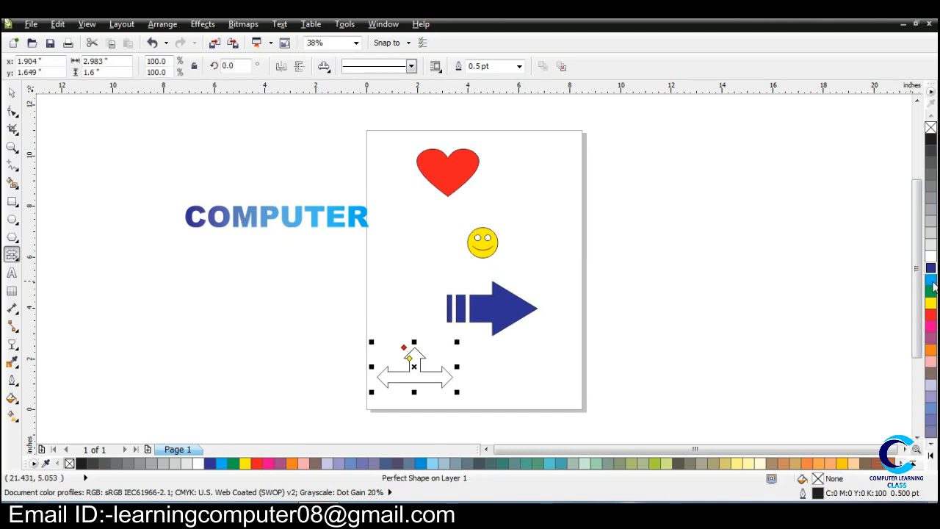
click(931, 280)
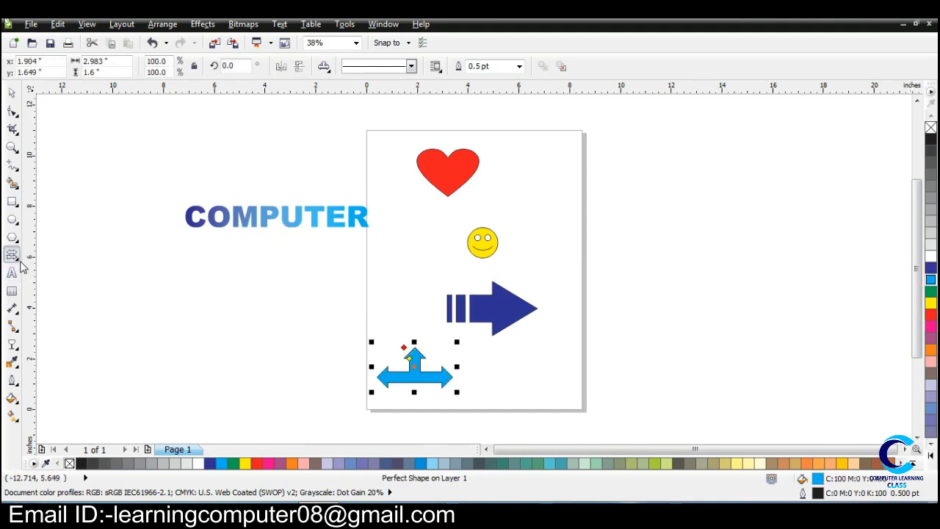
Step: Draw a stacked-documents flowchart shape about 2.3 by 1.4 inches beside the heart near the page's right edge and fill it purple
click(16, 259)
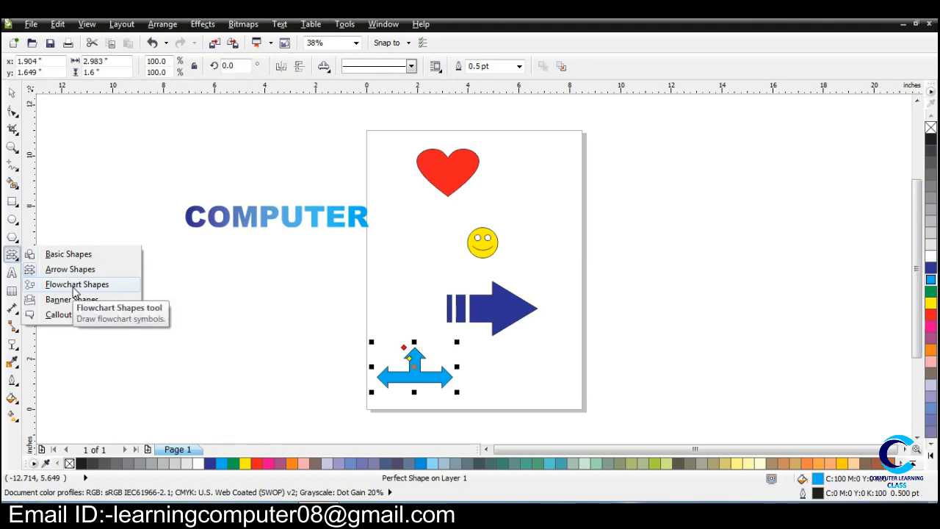
click(74, 291)
click(327, 68)
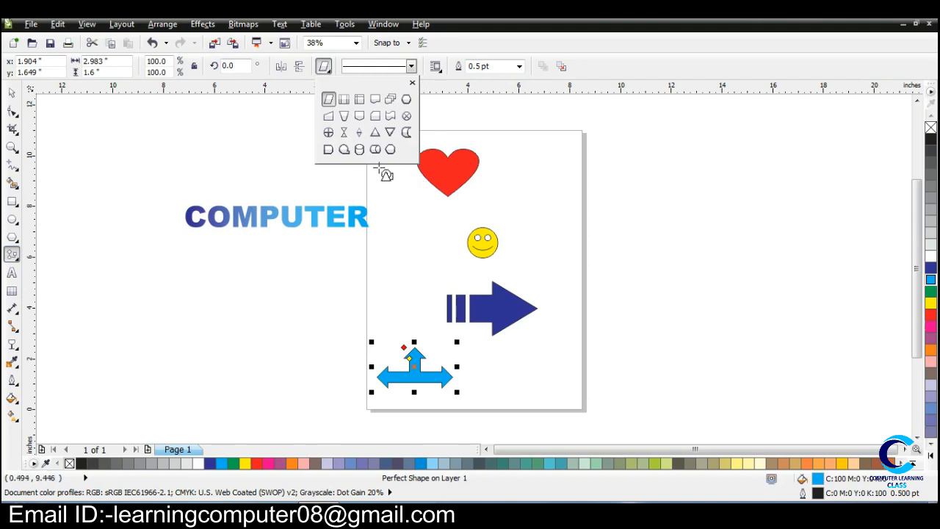
click(390, 100)
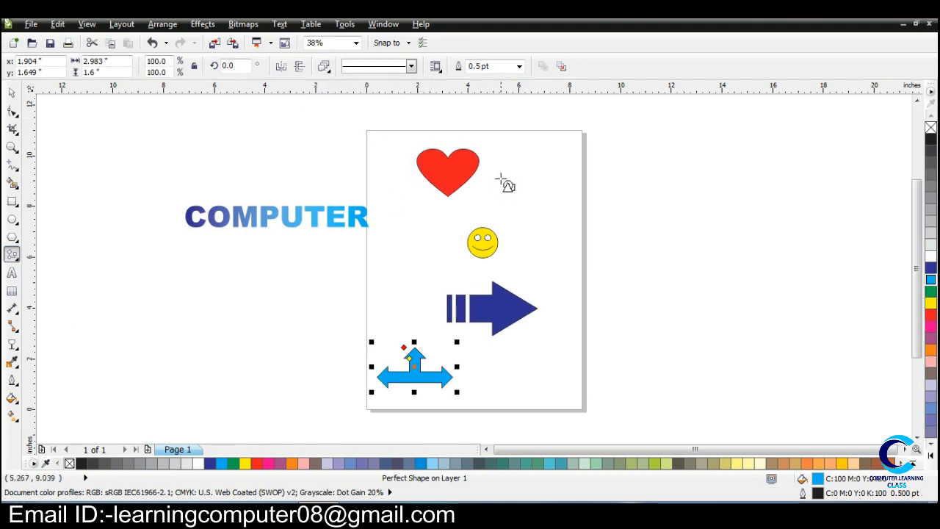
drag(512, 183, 572, 220)
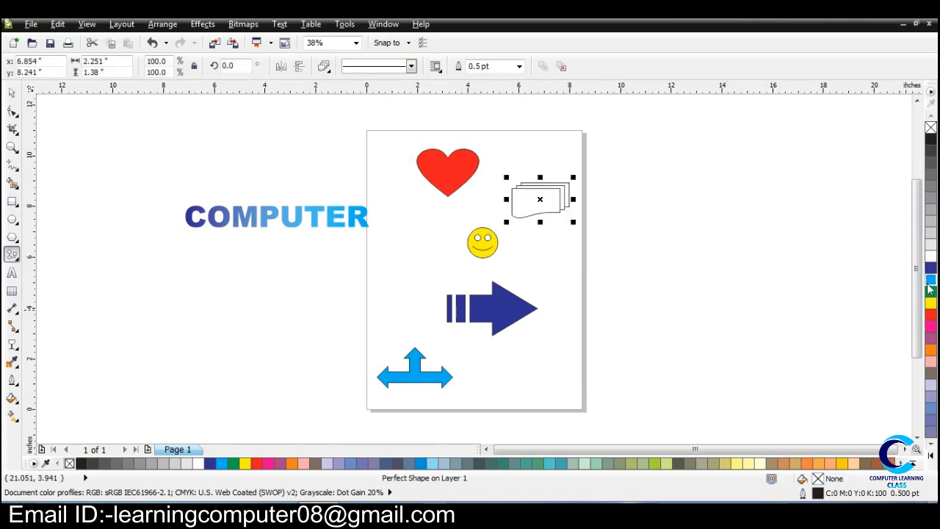
click(930, 337)
scroll(616, 179, up, 2)
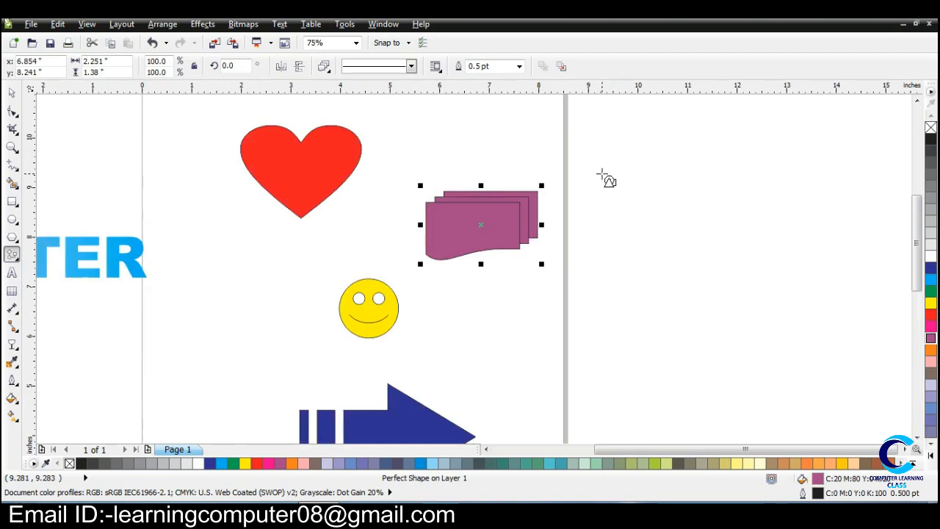
scroll(606, 179, up, 2)
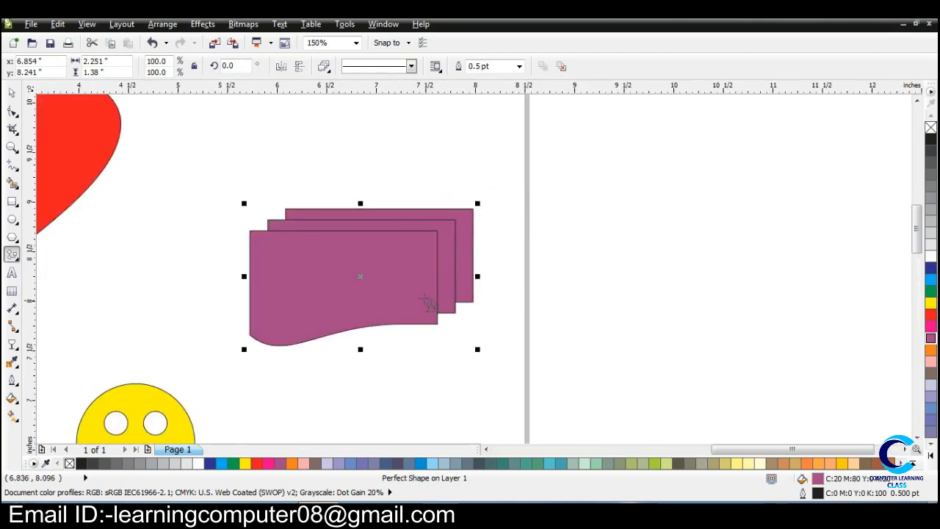
scroll(431, 298, down, 2)
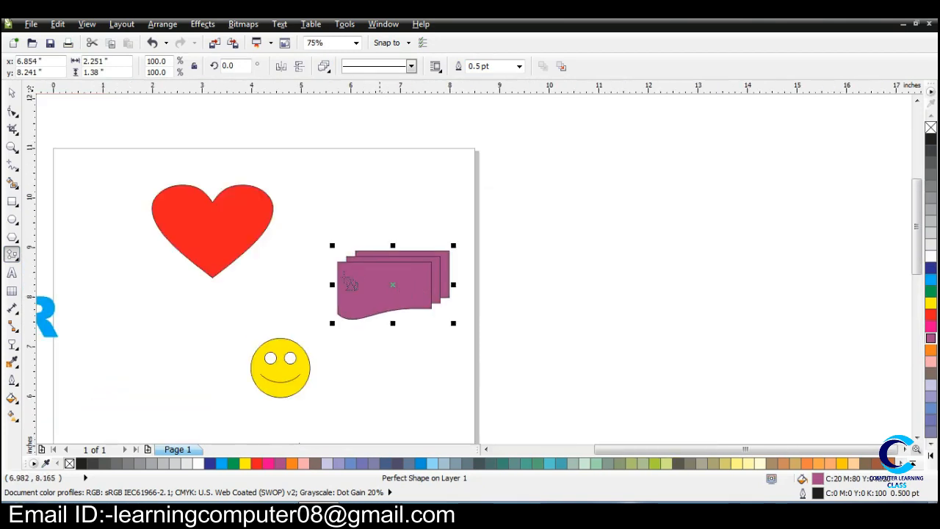
Step: Draw a folded ribbon banner shape about 2.6 by 1.1 inches to the left of the smiley face and fill it yellow
click(17, 257)
click(70, 299)
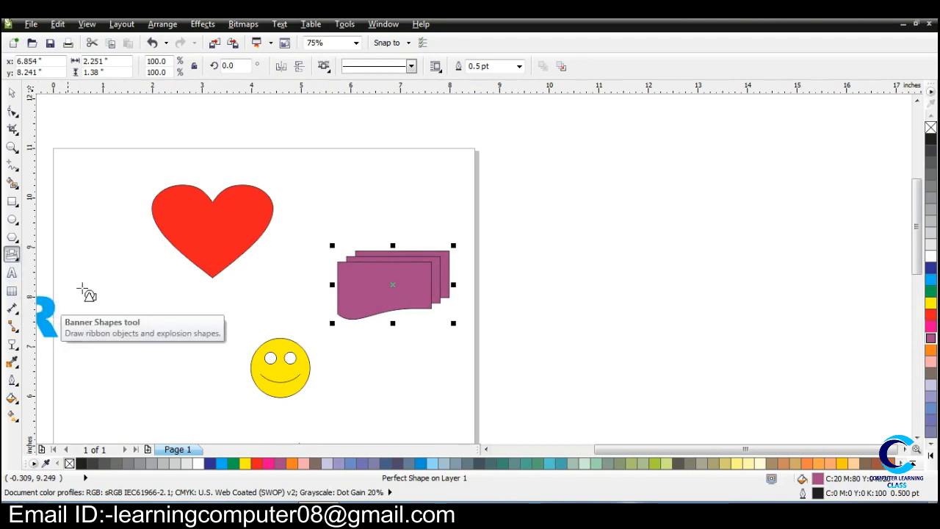
click(324, 66)
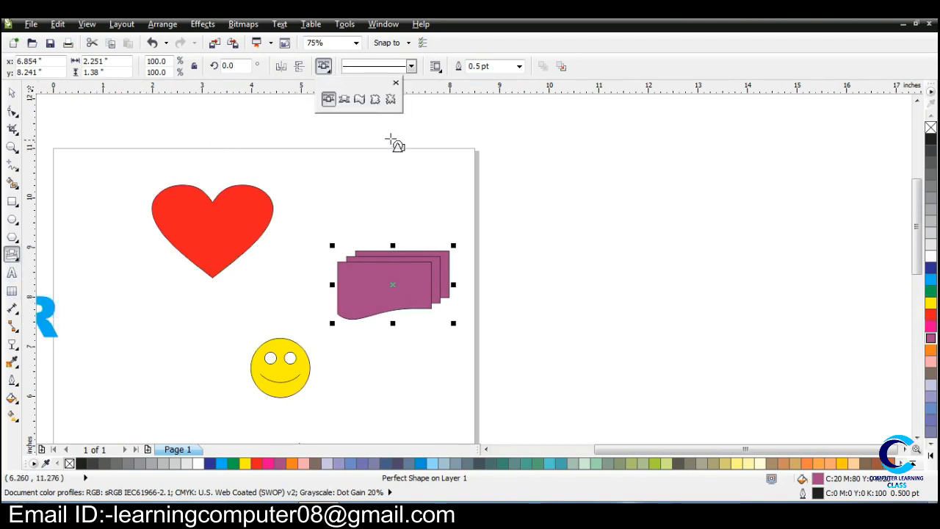
click(345, 99)
click(108, 386)
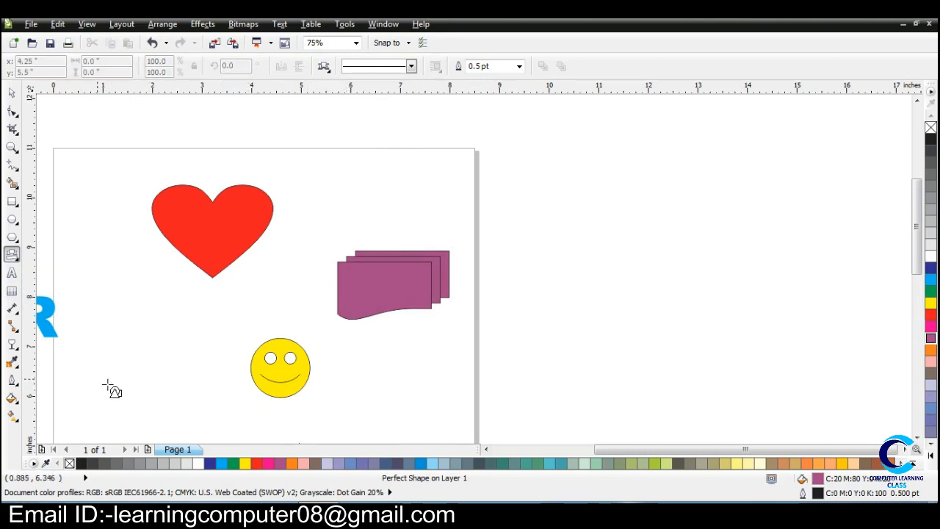
drag(108, 386, 232, 435)
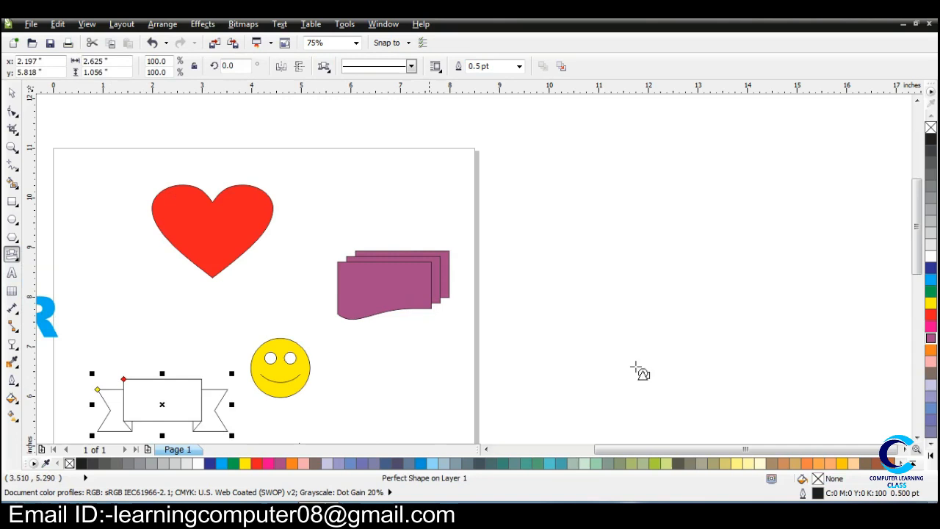
click(931, 303)
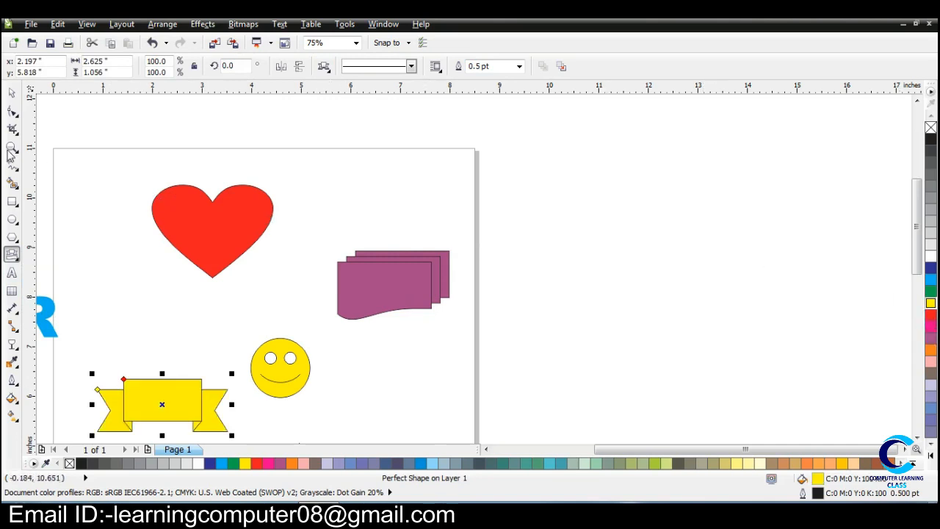
Step: Draw a thought-bubble callout about 1.4 by 1.3 inches rising from the smiley face, fill it light blue and deselect it
click(16, 257)
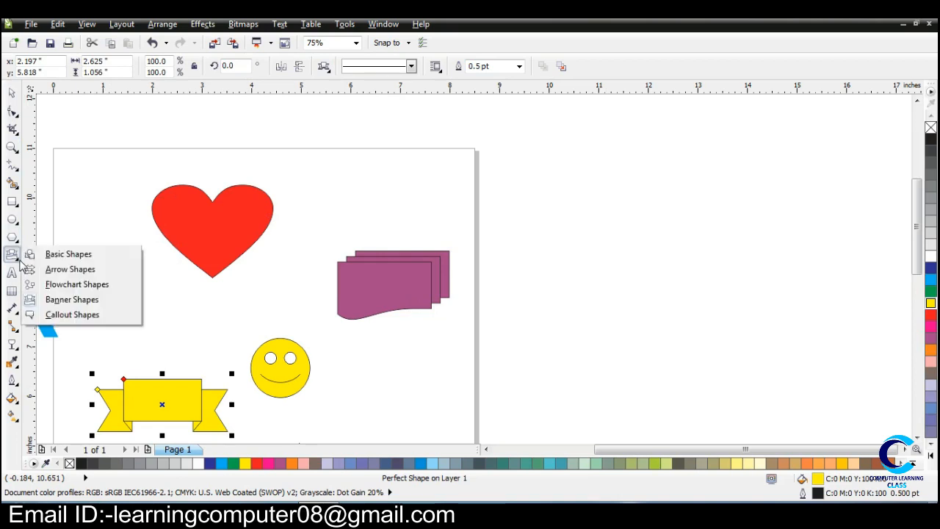
click(80, 317)
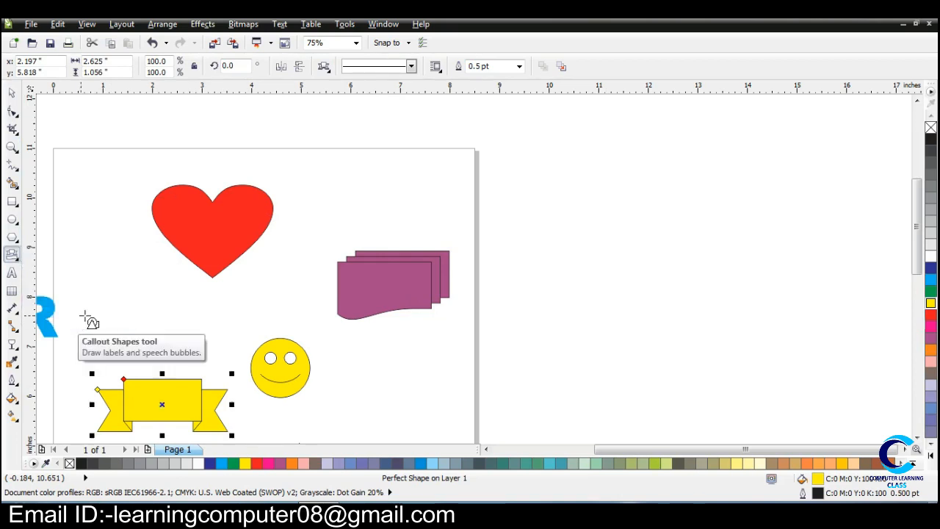
click(324, 66)
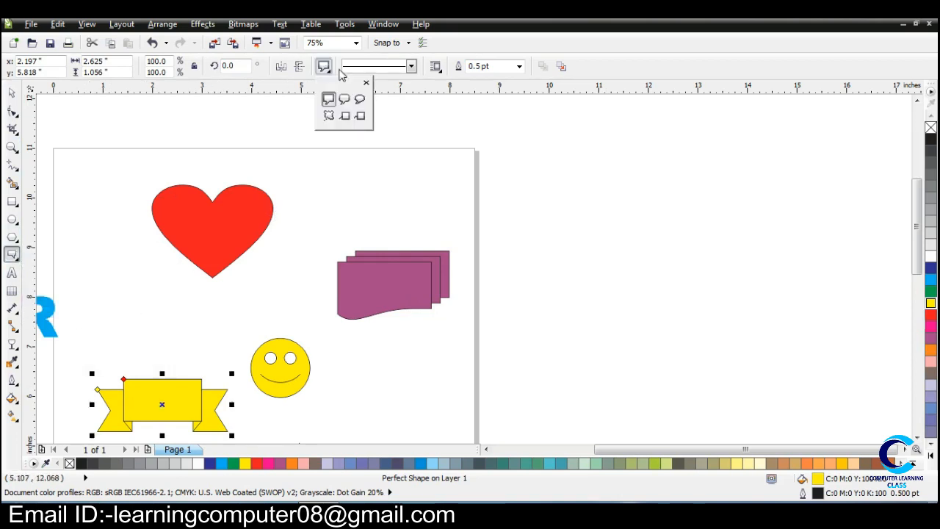
click(329, 115)
drag(306, 338, 378, 268)
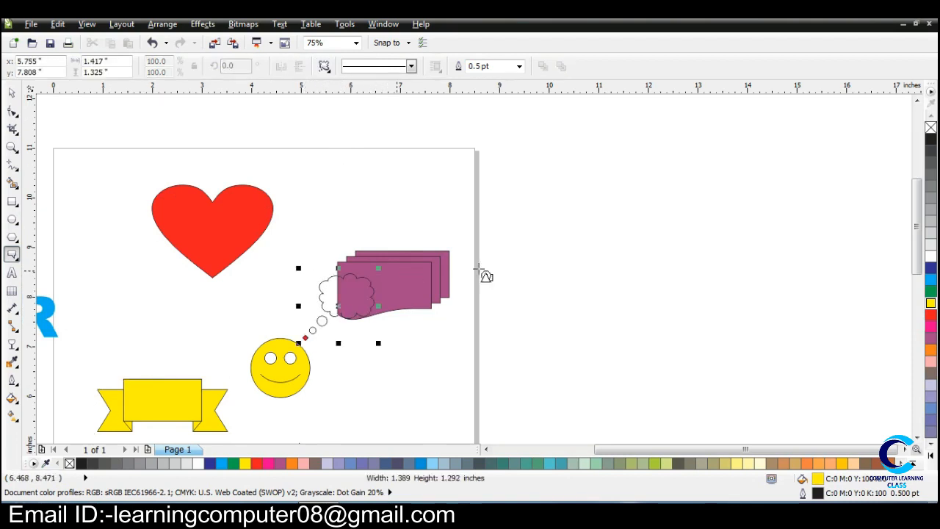
click(930, 280)
click(11, 93)
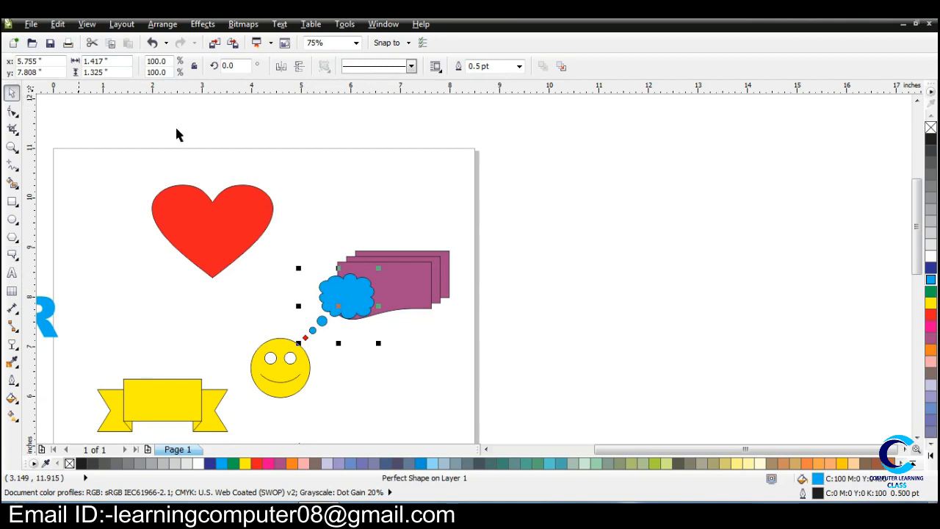
click(217, 147)
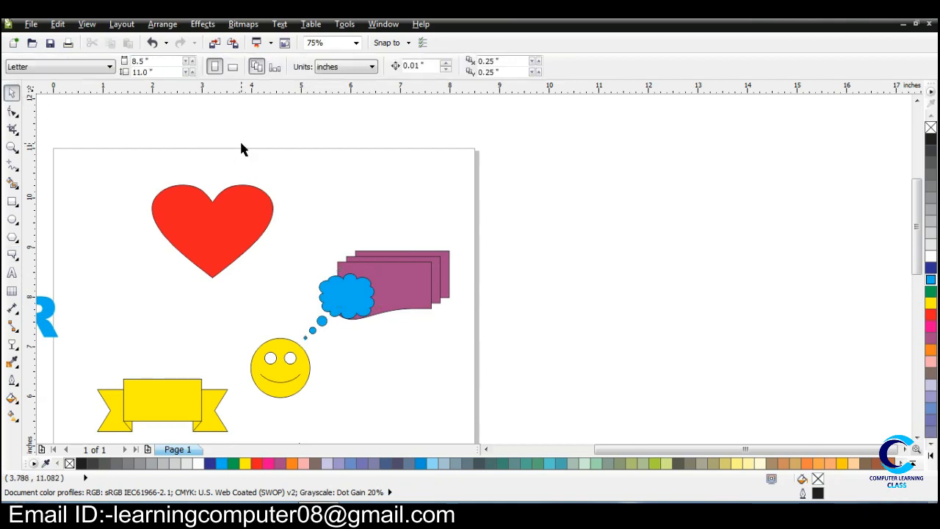
key(F3)
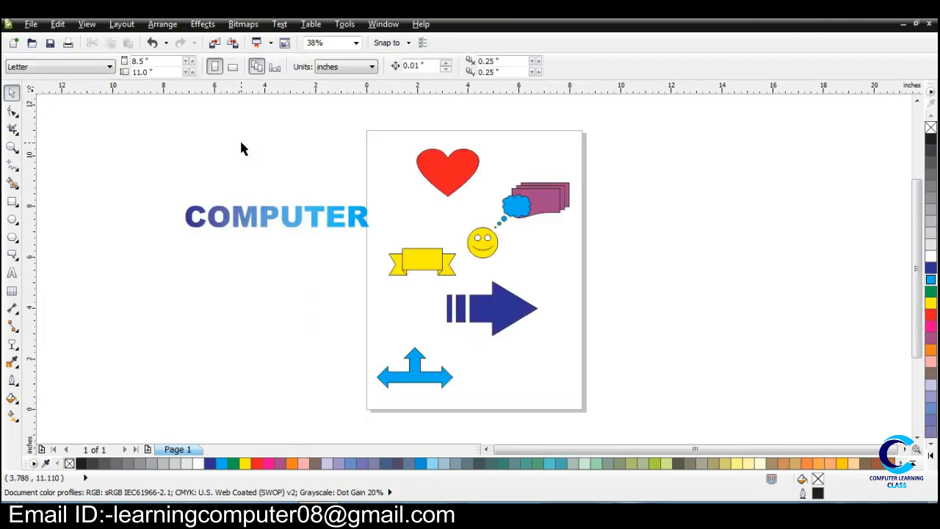
Step: Draw a five-sided polygon about 2.1 by 1.7 inches in the lower-right part of the page
click(13, 255)
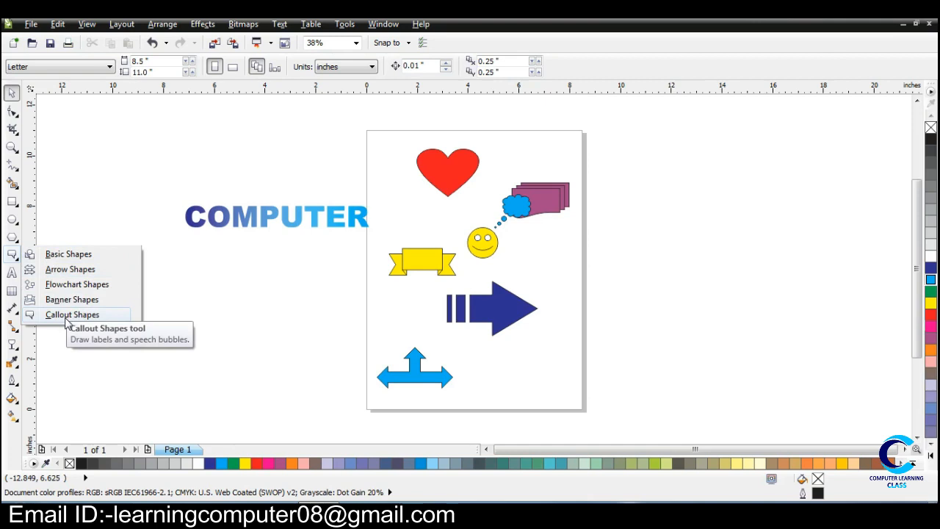
click(9, 239)
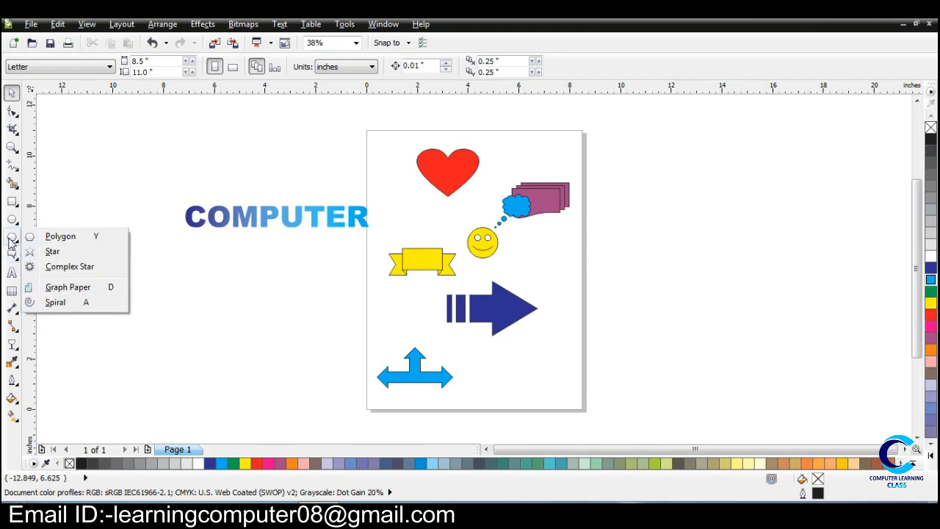
click(60, 237)
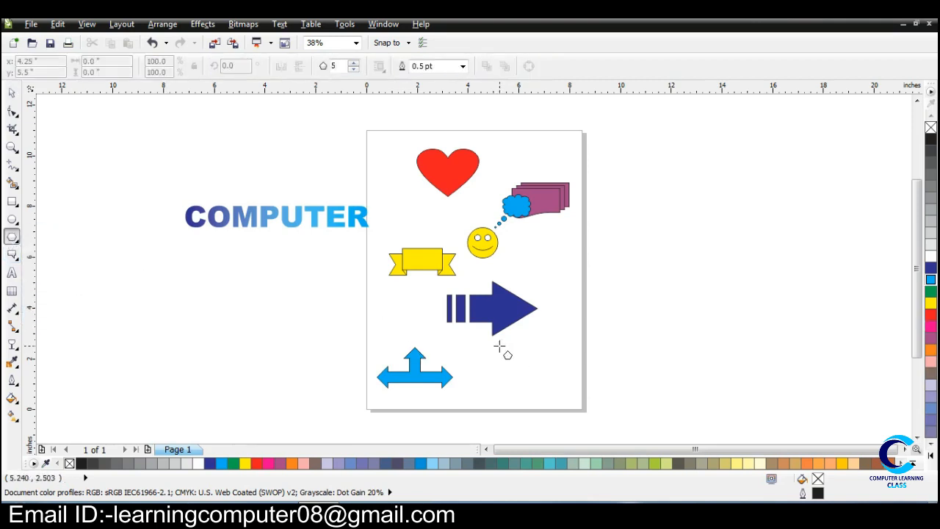
drag(502, 345, 552, 389)
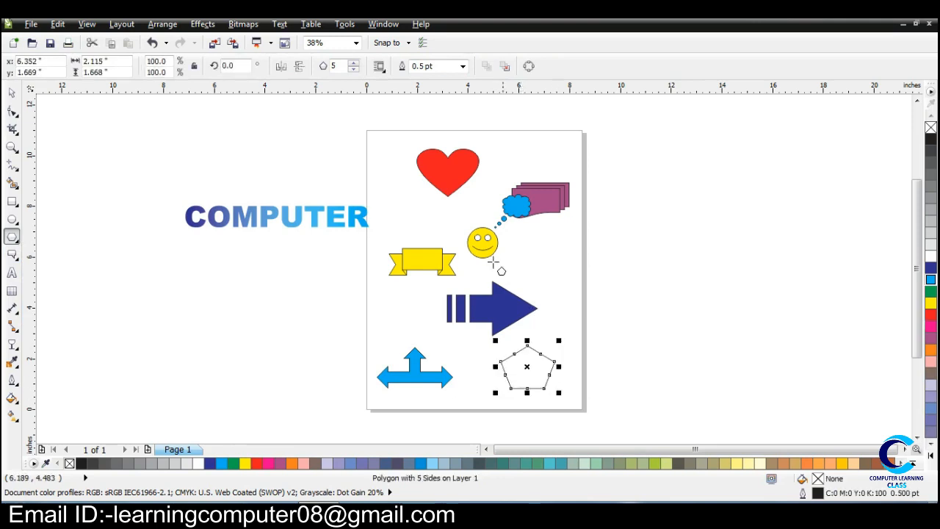
Step: Try the polygon with four and three sides, and return it to five sides
click(353, 70)
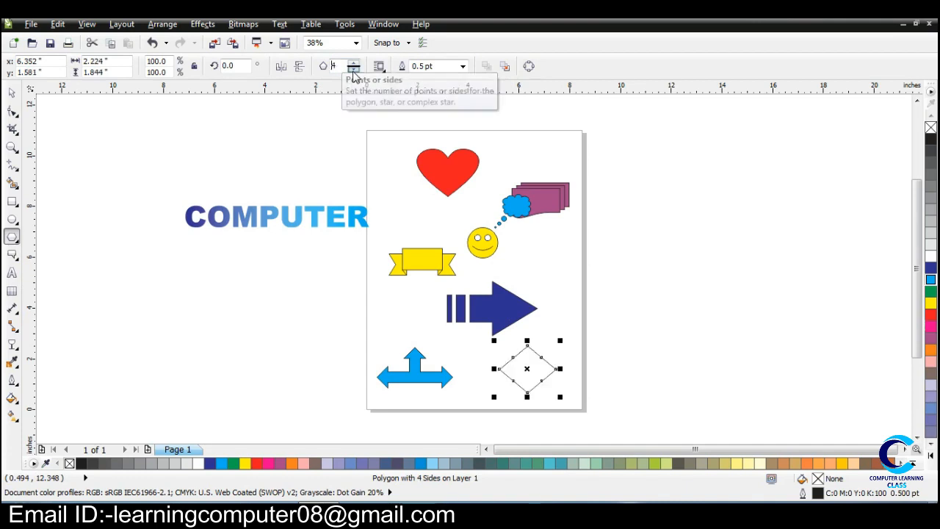
click(353, 69)
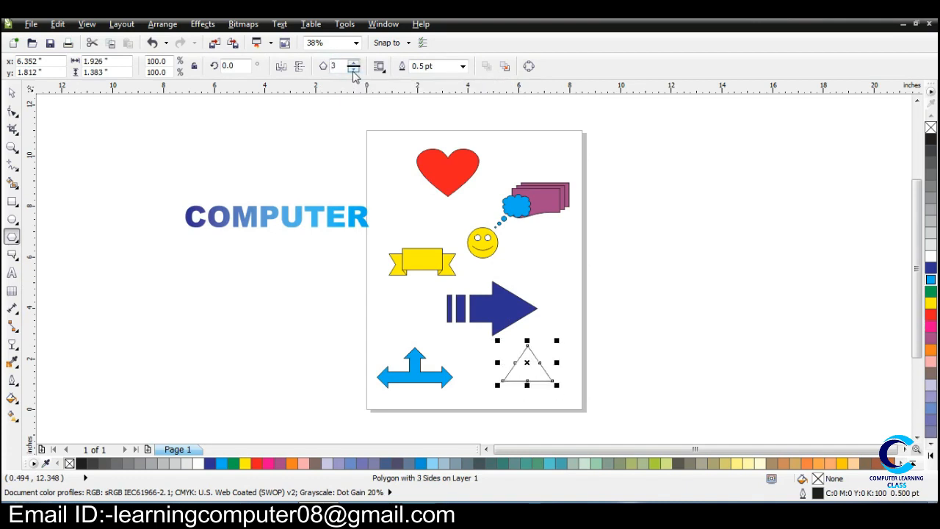
click(354, 63)
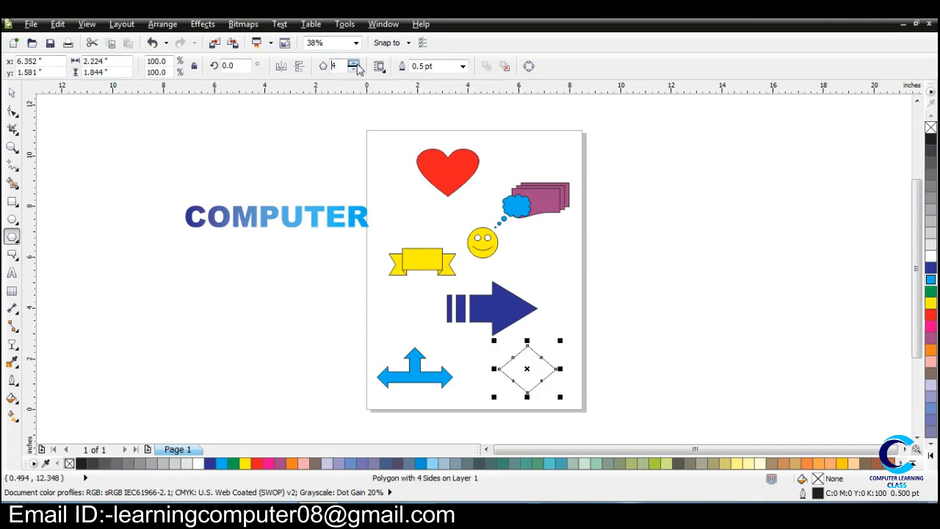
click(354, 63)
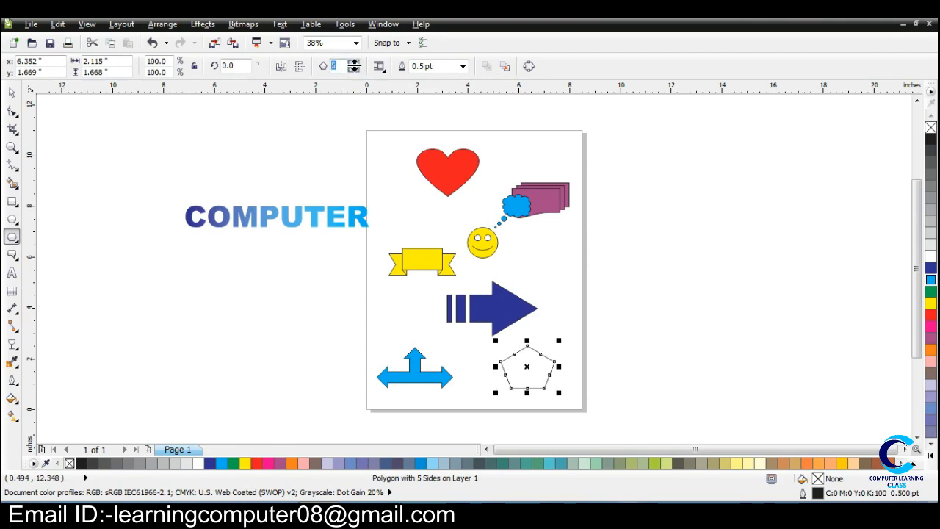
Step: Draw a five-pointed star about 2.1 by 2.1 inches between the ribbon banner and the three-way arrow
click(18, 242)
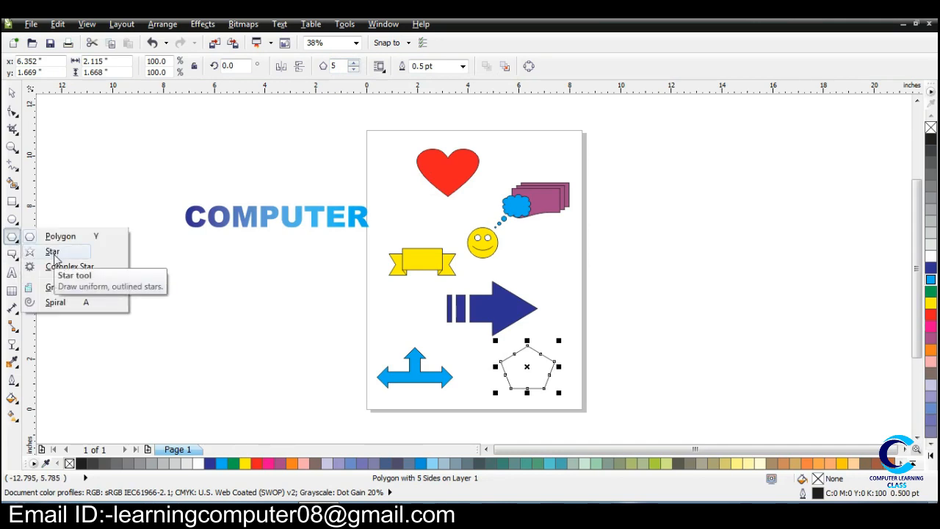
click(53, 252)
drag(379, 283, 440, 342)
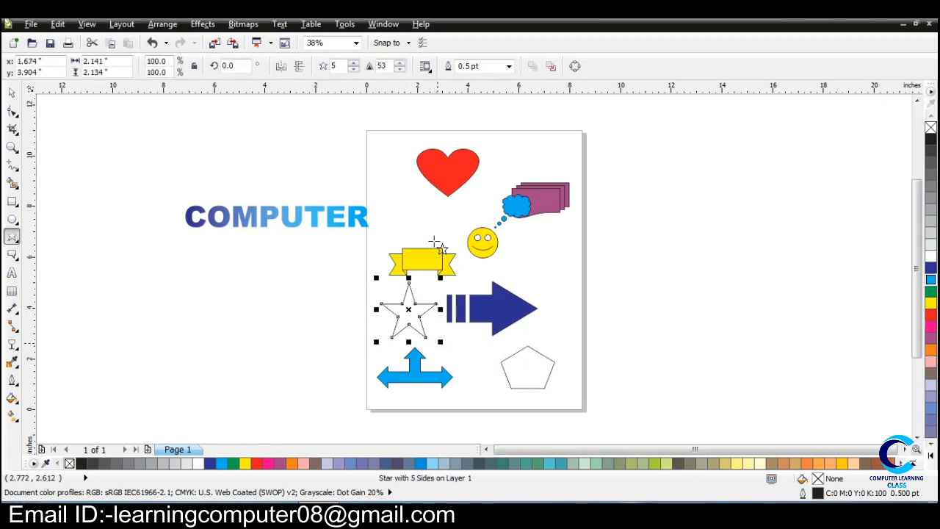
click(14, 255)
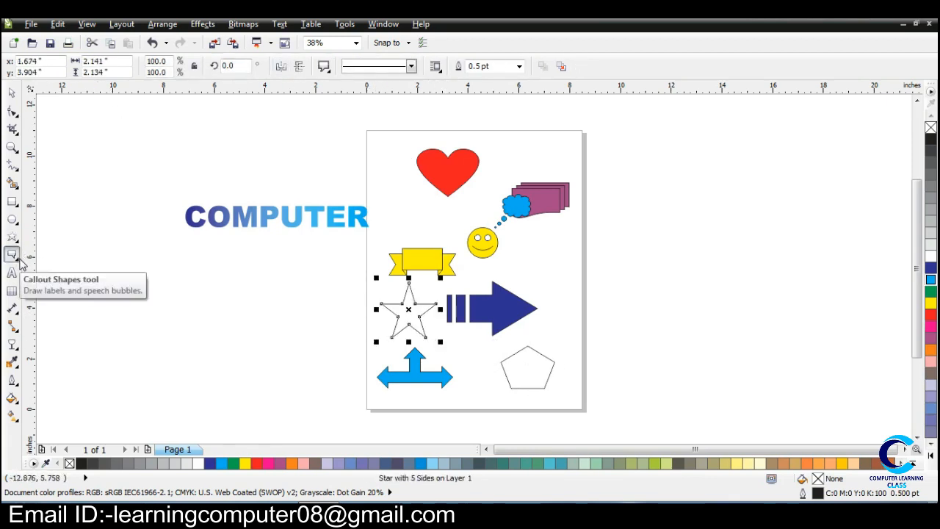
click(17, 258)
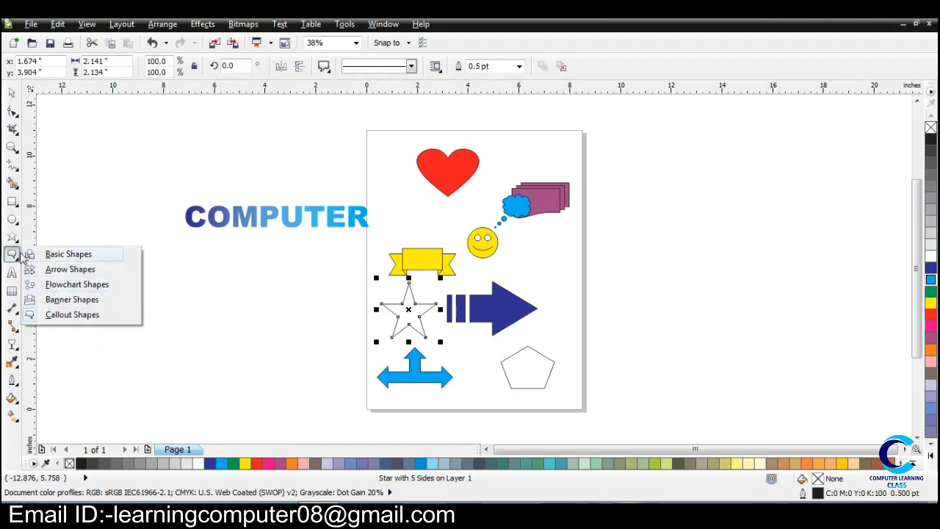
Step: Set the star between the ribbon banner and the three-way arrow to eight points
mouse_move(15, 240)
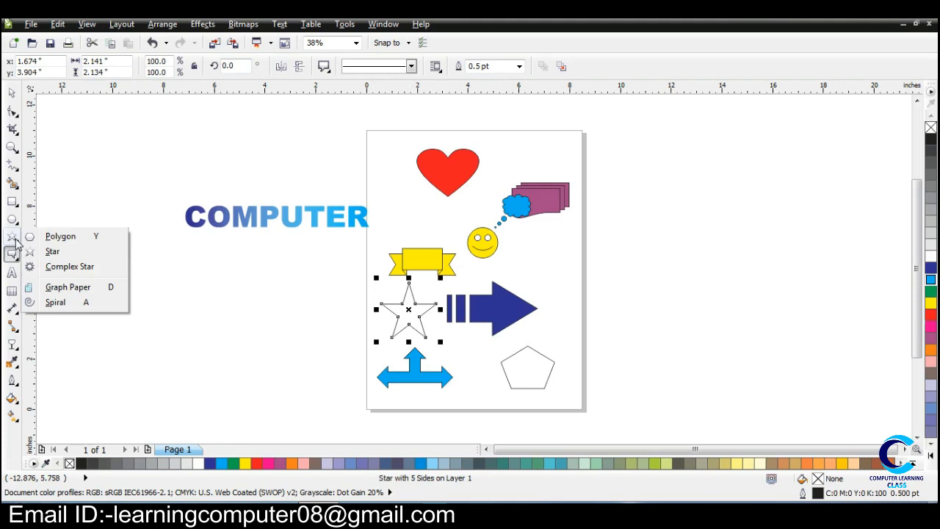
click(53, 251)
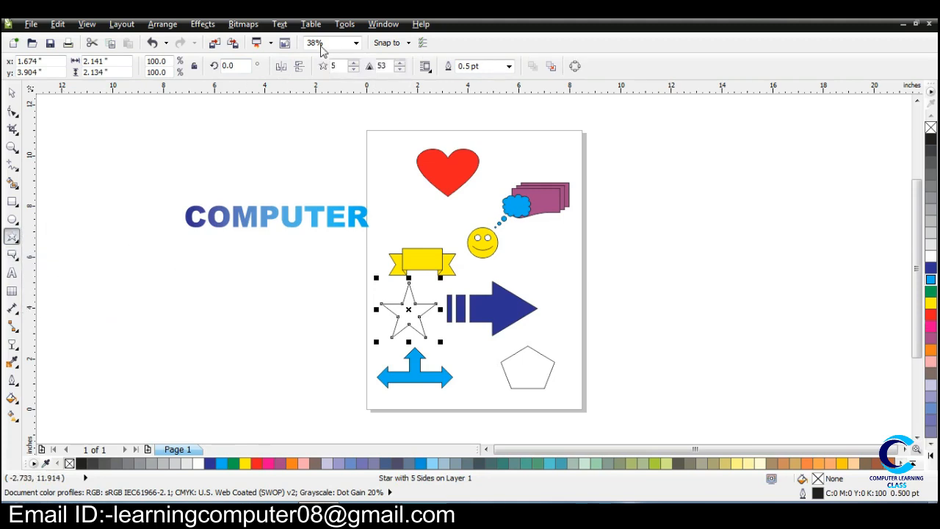
click(354, 64)
click(354, 63)
click(354, 63)
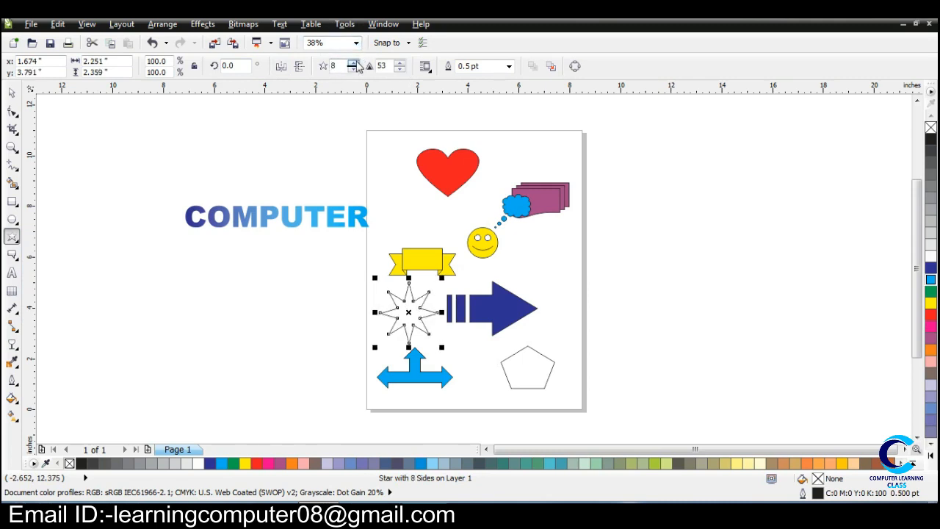
Step: Try the star with seven and five points, and return it to eight points
click(354, 69)
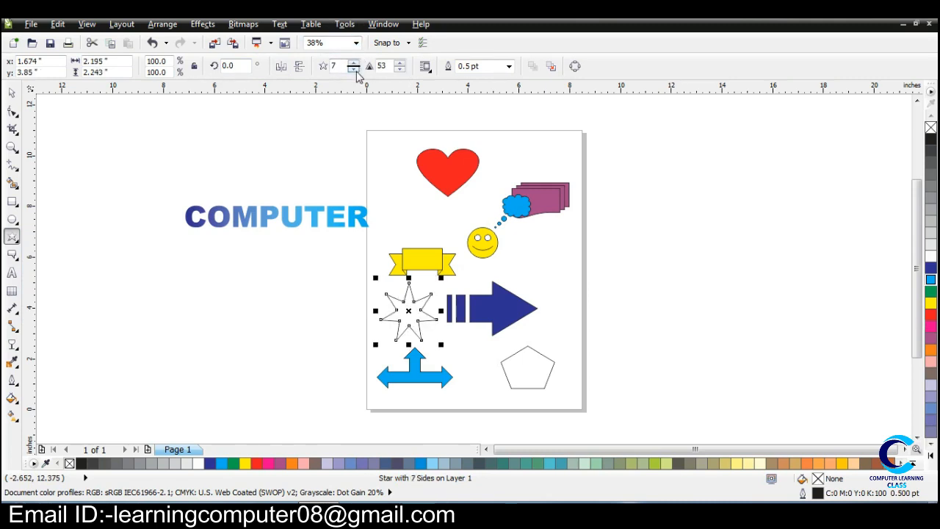
click(355, 69)
click(355, 69)
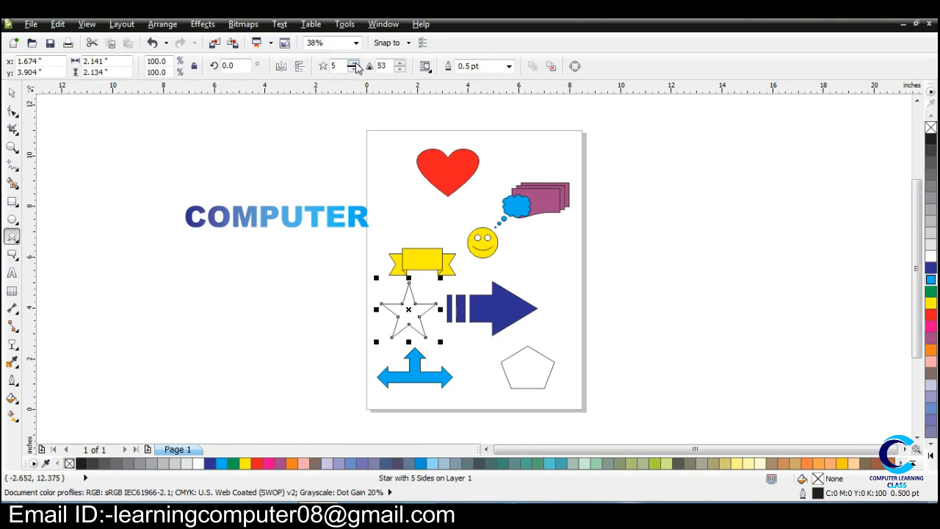
click(354, 64)
click(354, 63)
click(354, 63)
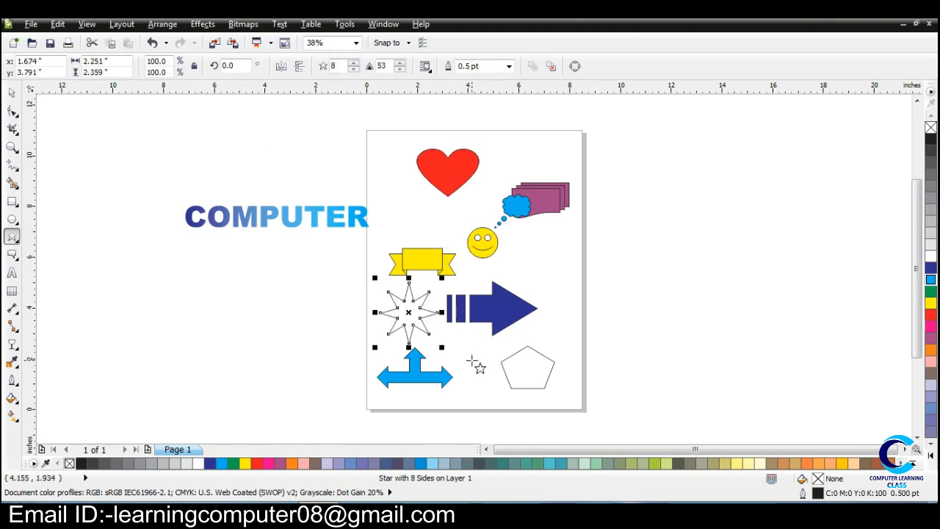
Step: Draw a five-pointed star about 2.2 by 2.3 inches between the heart and the ribbon banner, and fill it green
click(398, 195)
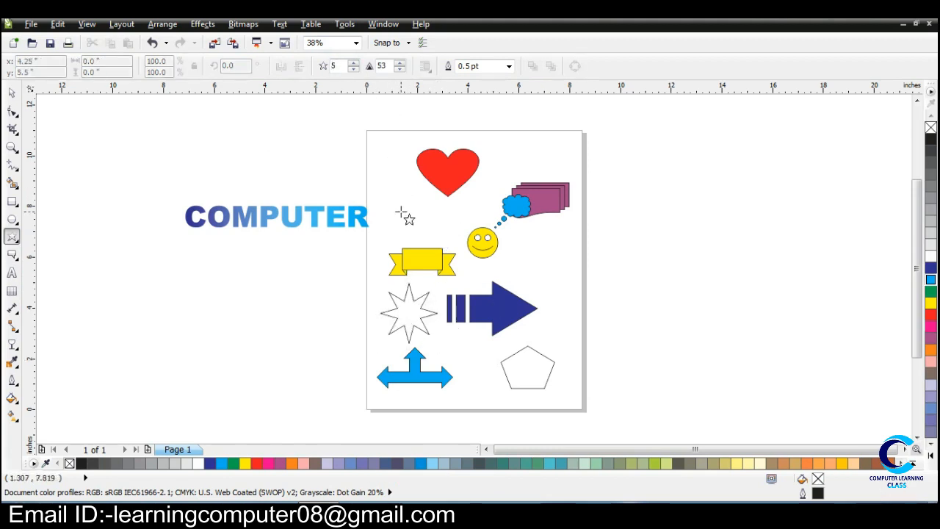
drag(385, 185, 445, 246)
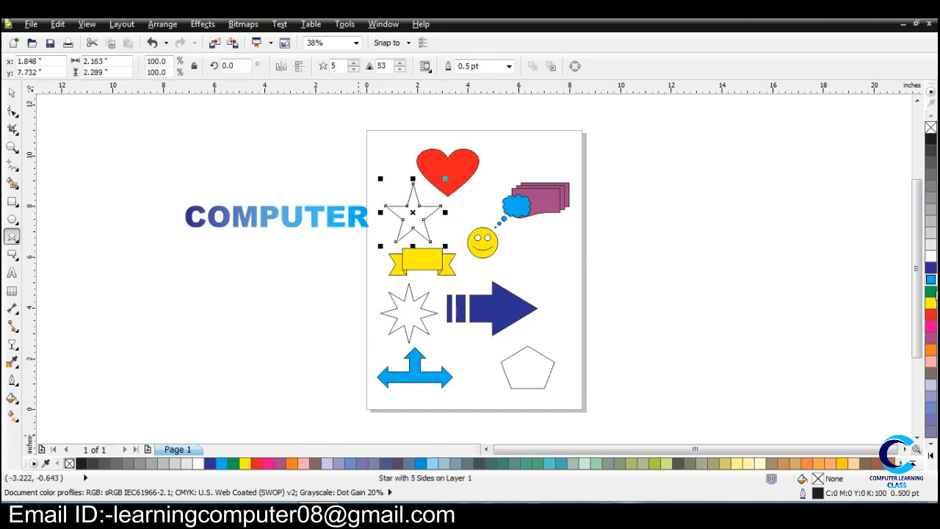
click(931, 291)
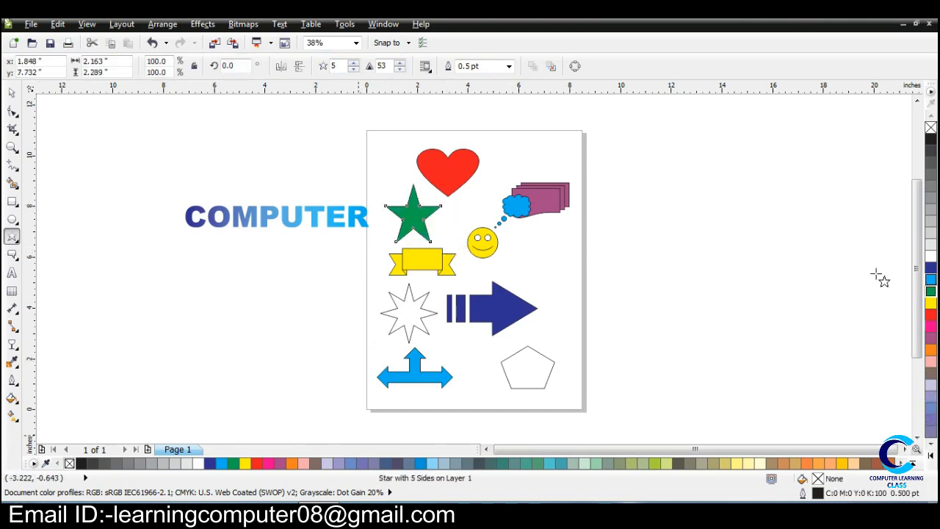
Step: Draw a nine-pointed complex star about 2.2 by 2.3 inches near the page's right edge, below the flowchart shape
click(17, 240)
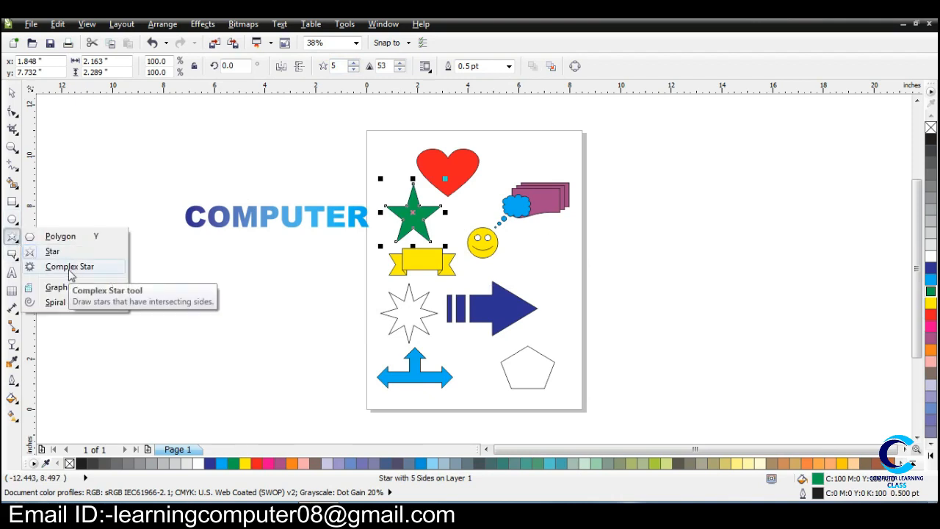
click(71, 267)
drag(523, 238, 582, 301)
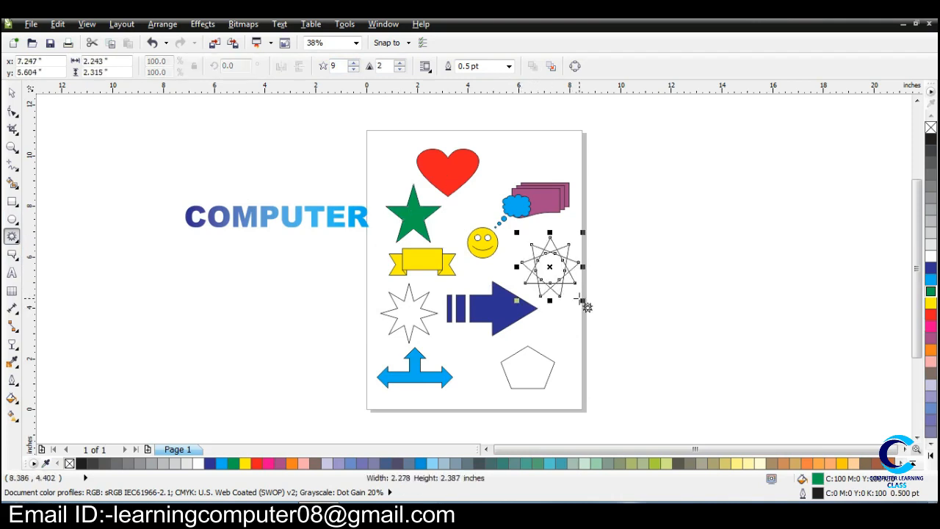
Step: Try the complex star with eleven points, set it to seven points and fill it light blue
click(355, 64)
click(355, 64)
click(356, 70)
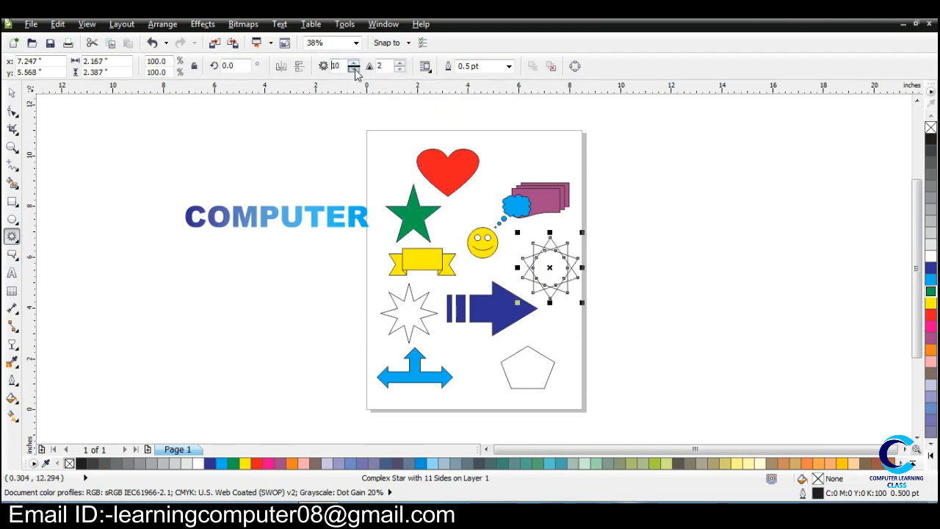
click(355, 70)
click(356, 70)
click(355, 70)
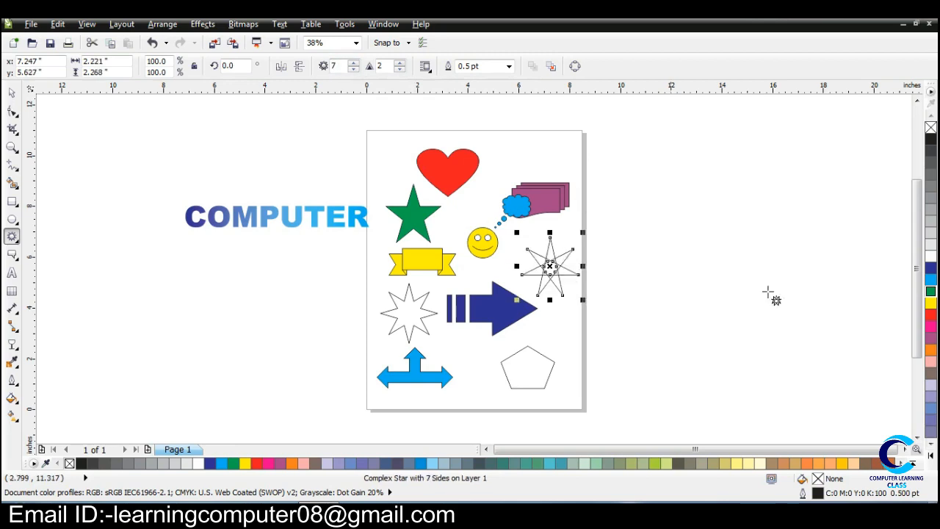
click(929, 280)
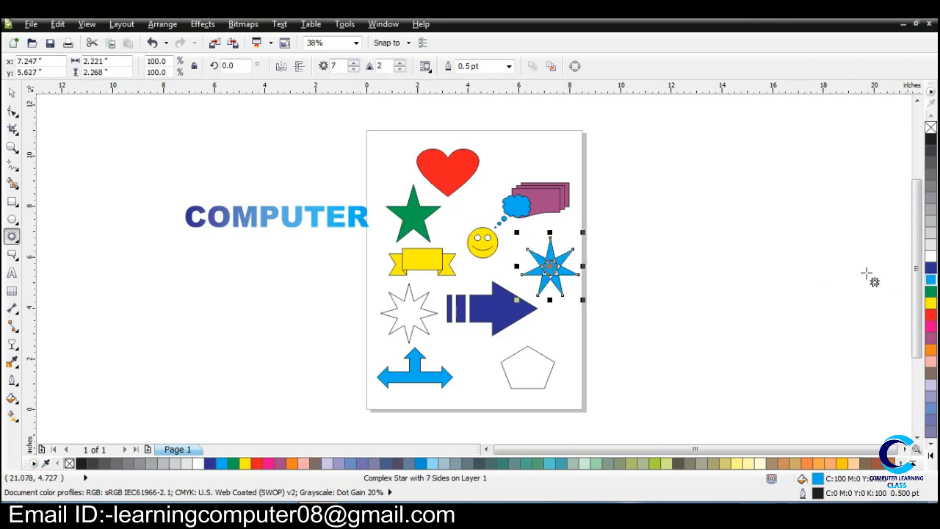
Step: Draw a graph paper grid of 4 columns and 3 rows in the upper-right corner of the page
click(21, 242)
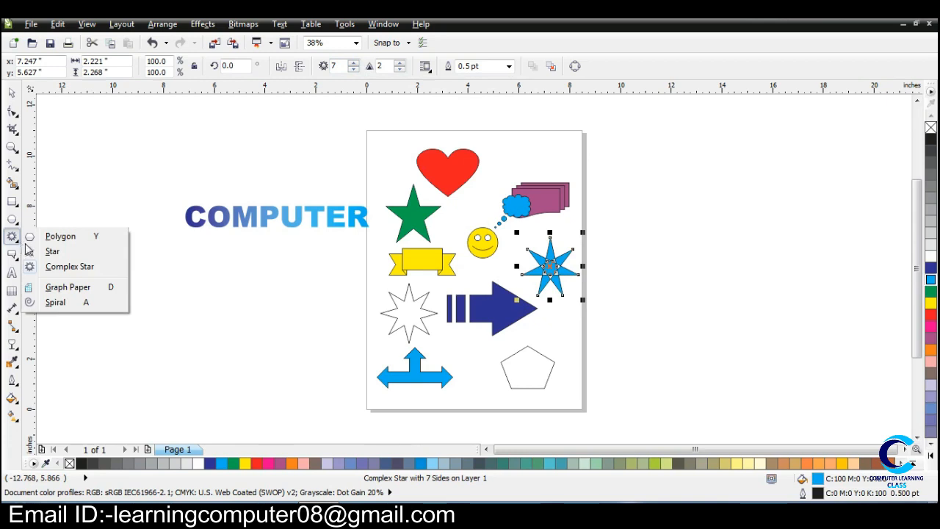
click(67, 287)
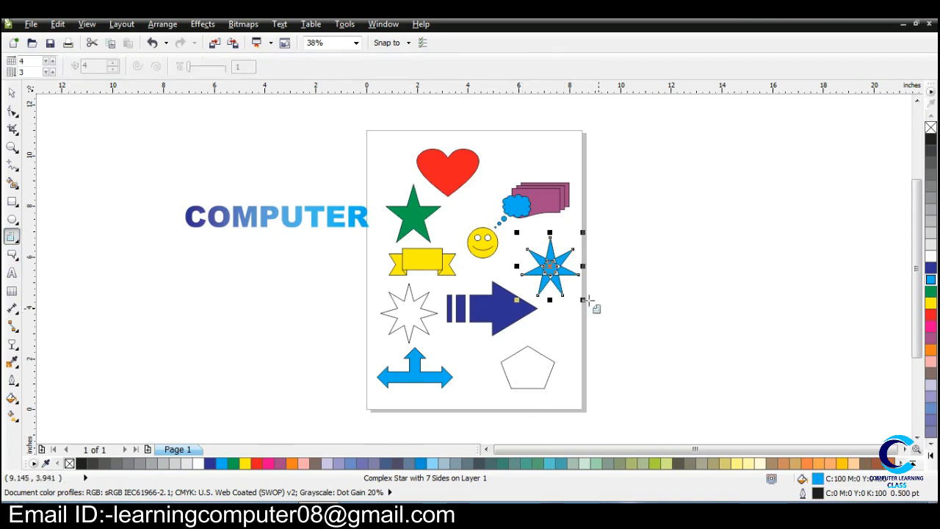
drag(499, 131, 578, 176)
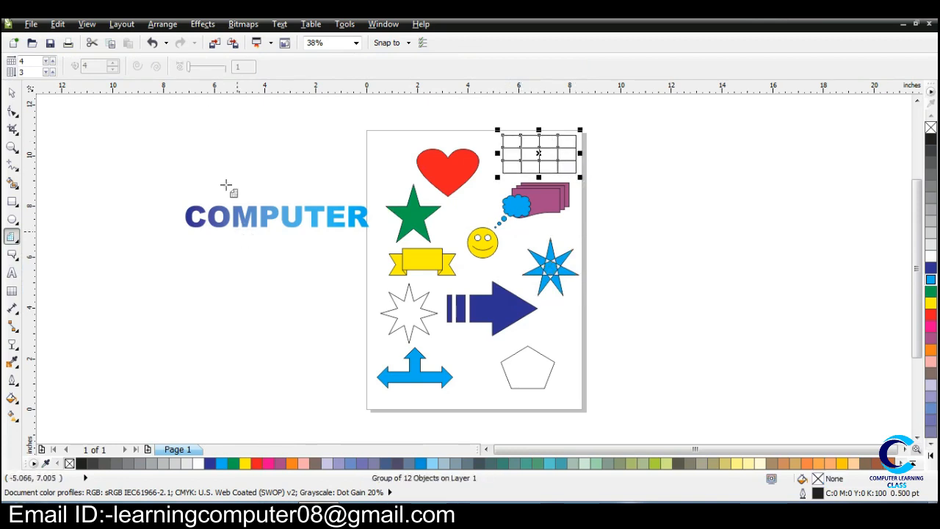
Step: Draw a four-revolution symmetrical spiral overlapping the pentagon, and a four-revolution logarithmic spiral beside the heart in the page's upper-left corner
click(20, 247)
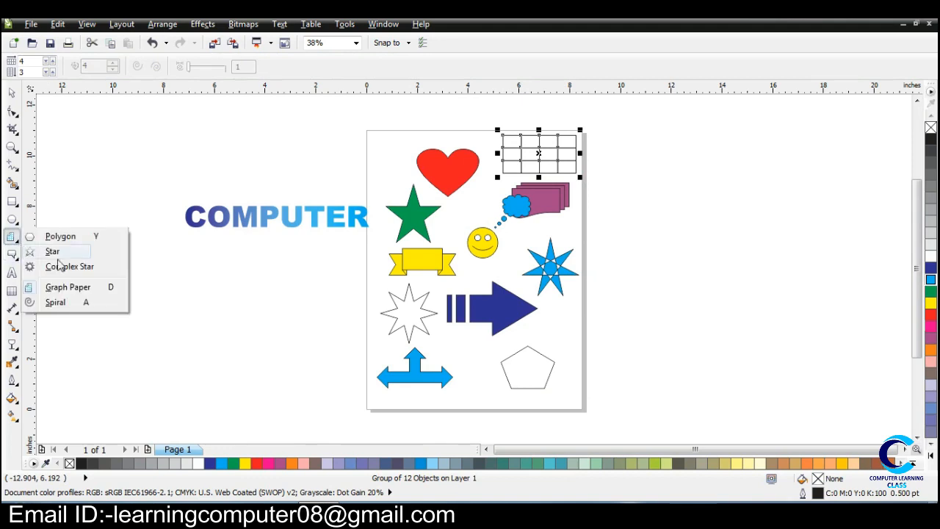
click(58, 304)
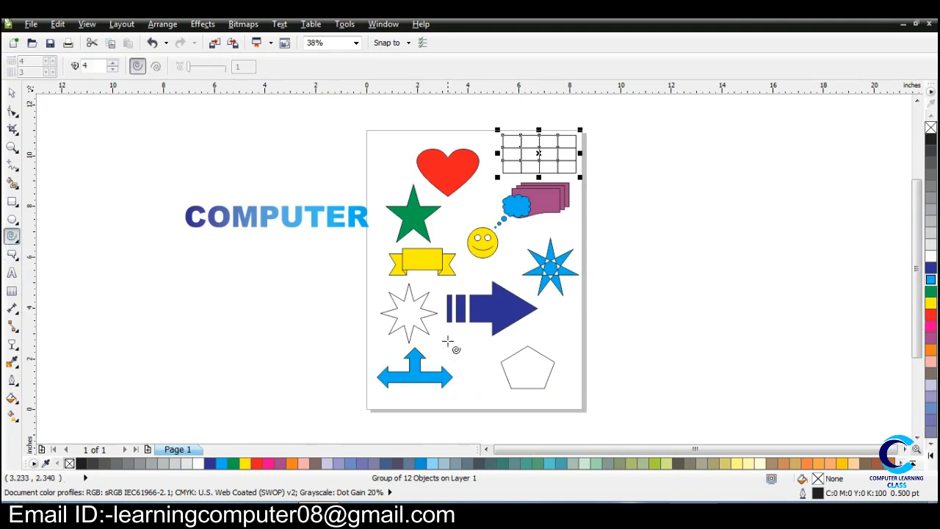
drag(451, 335, 523, 393)
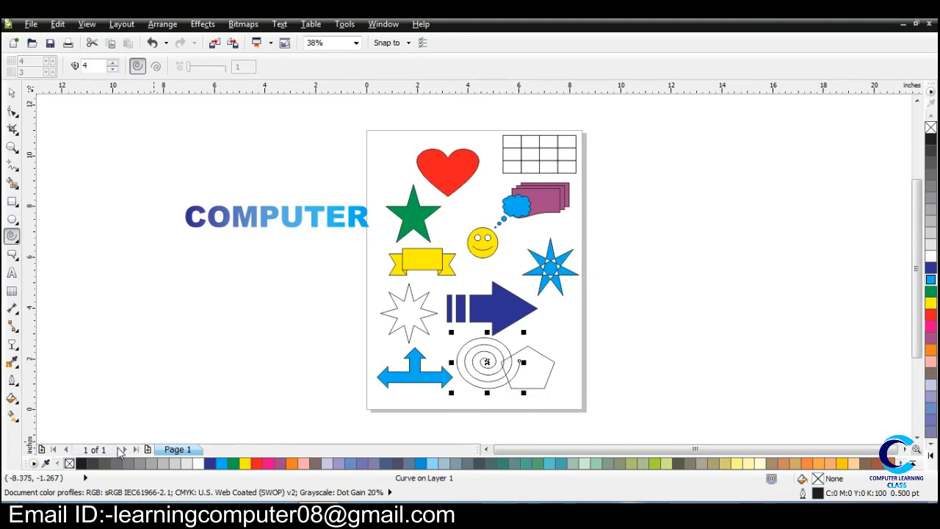
click(156, 68)
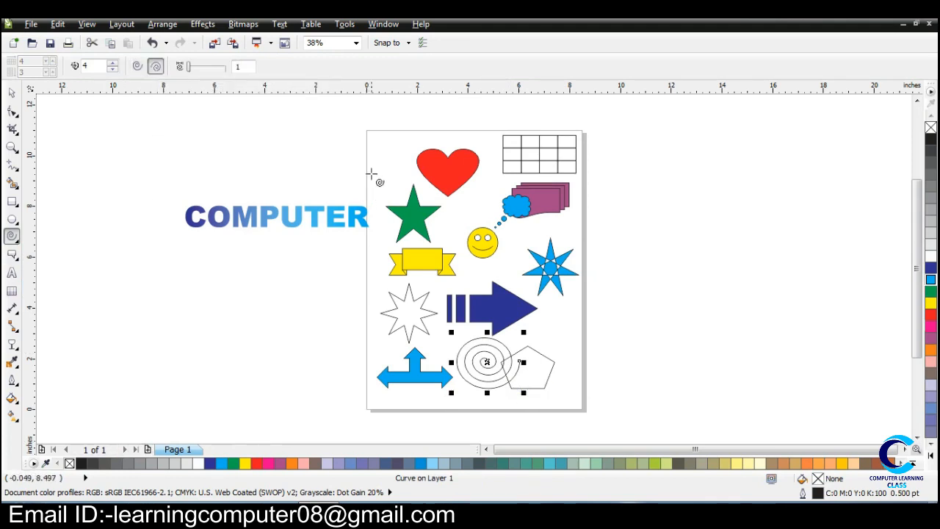
drag(375, 144, 416, 186)
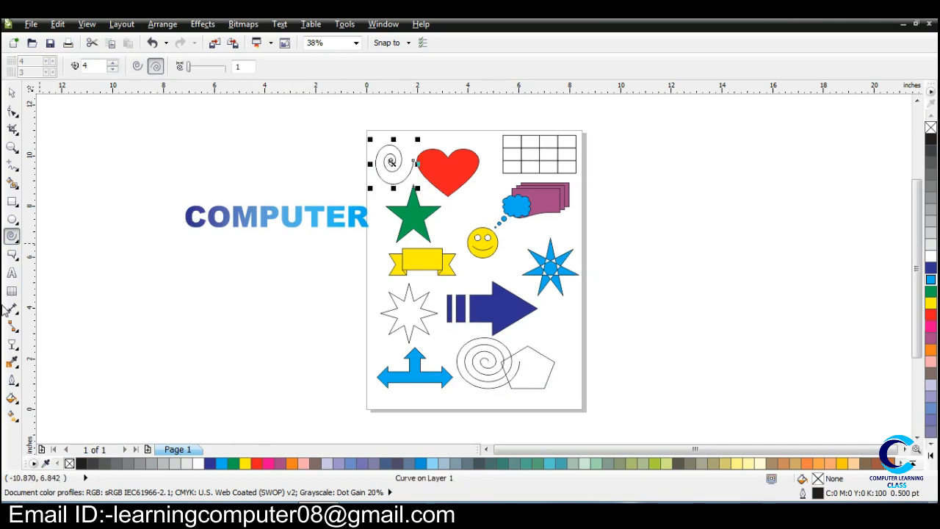
Step: Delete all objects in the drawing, including the COMPUTER text
click(153, 356)
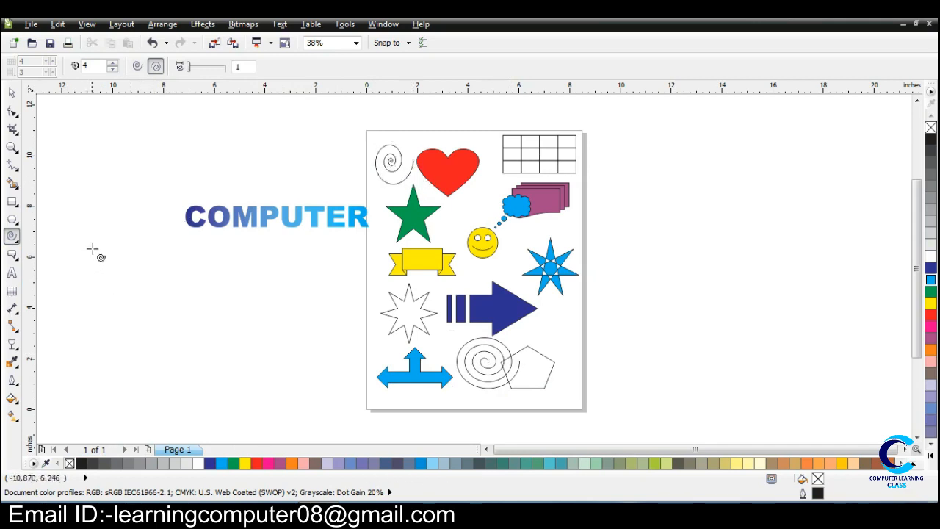
key(ctrl+a)
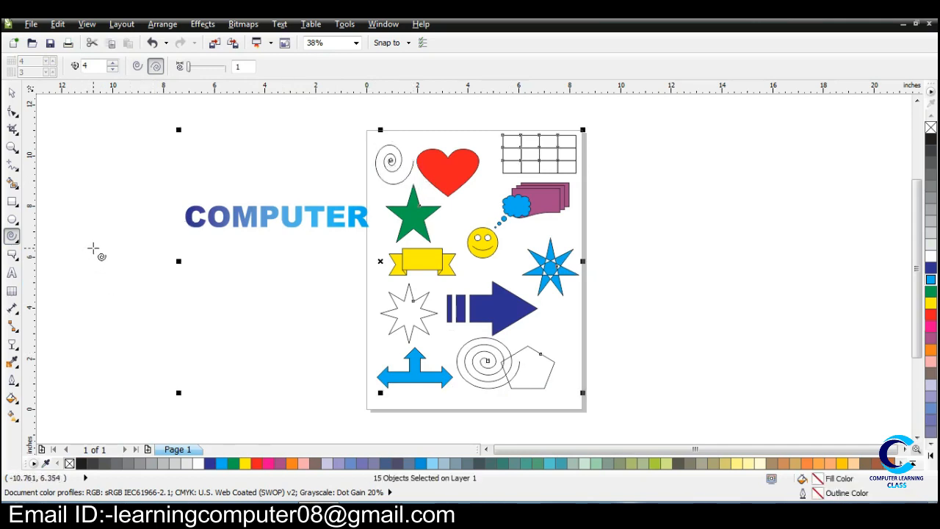
key(Delete)
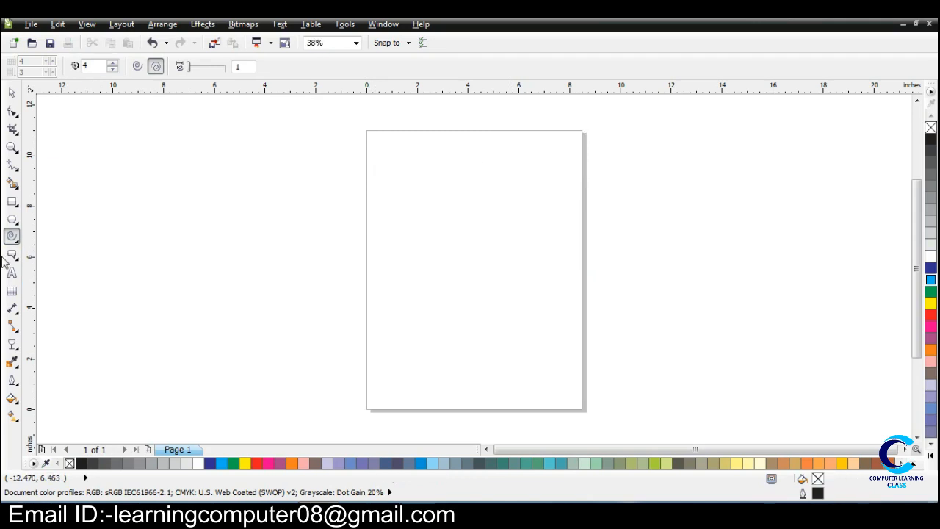
Step: Draw an ellipse about 5.4 by 5 inches in the upper-middle part of the empty page
click(17, 224)
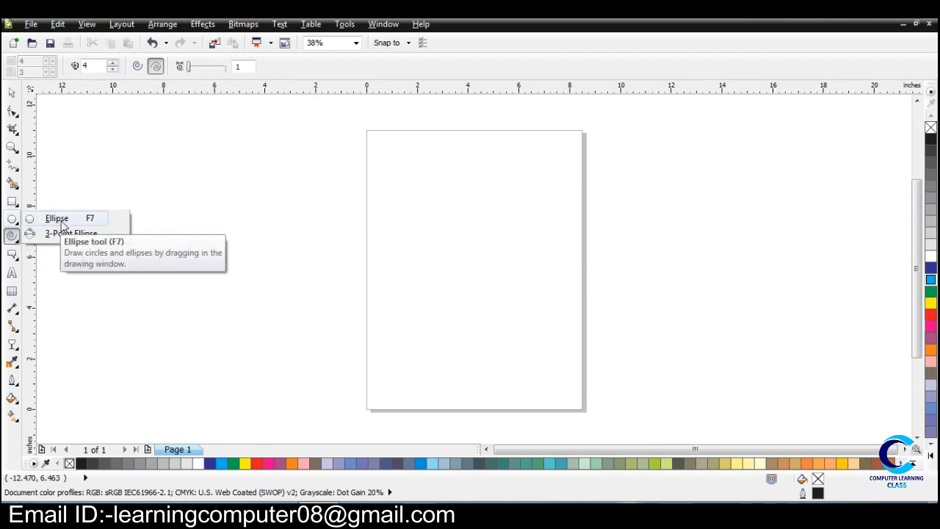
click(58, 218)
drag(404, 179, 544, 307)
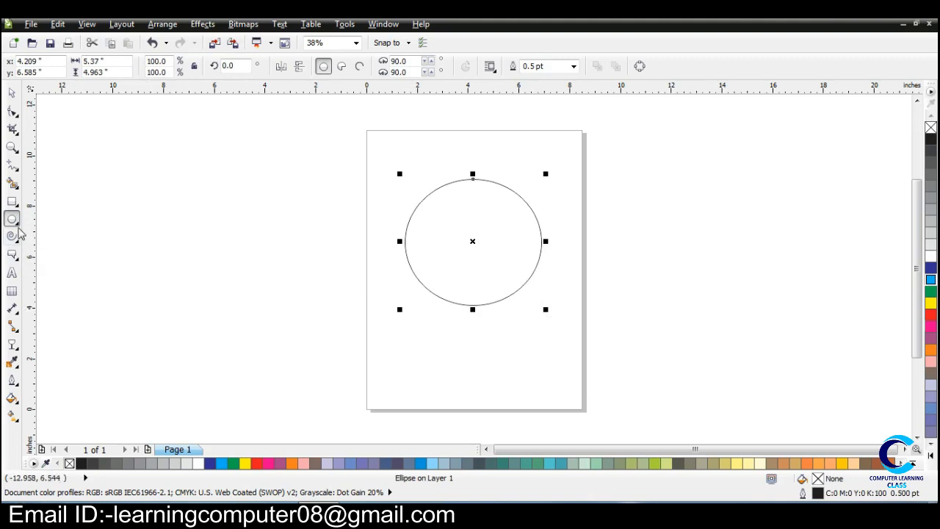
Step: Draw a narrow, slightly tilted 3-point ellipse about 2.2 by 9.2 inches running vertically across the first ellipse
click(11, 235)
click(17, 223)
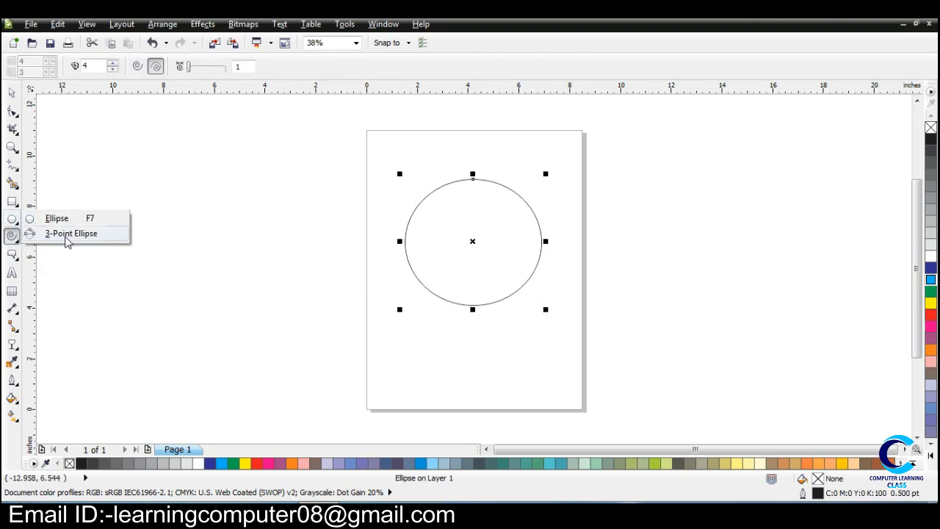
click(66, 235)
drag(464, 140, 453, 373)
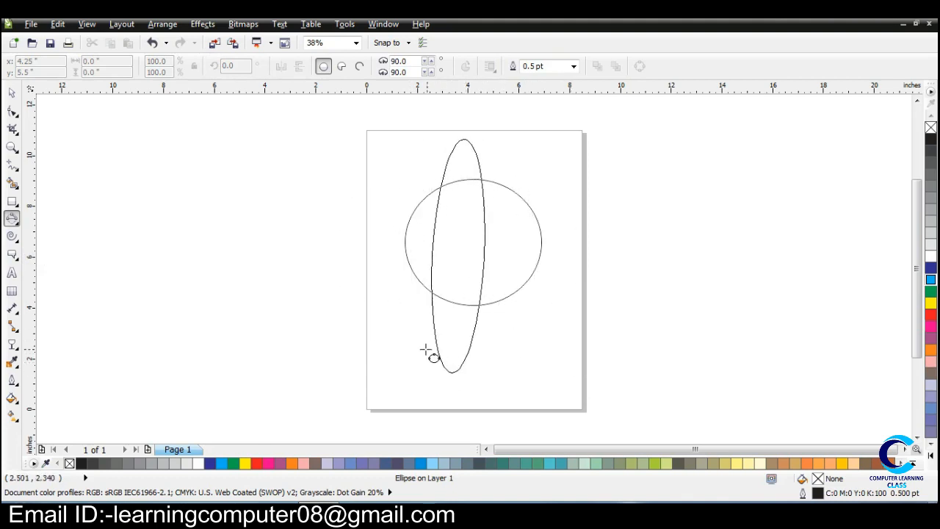
click(426, 352)
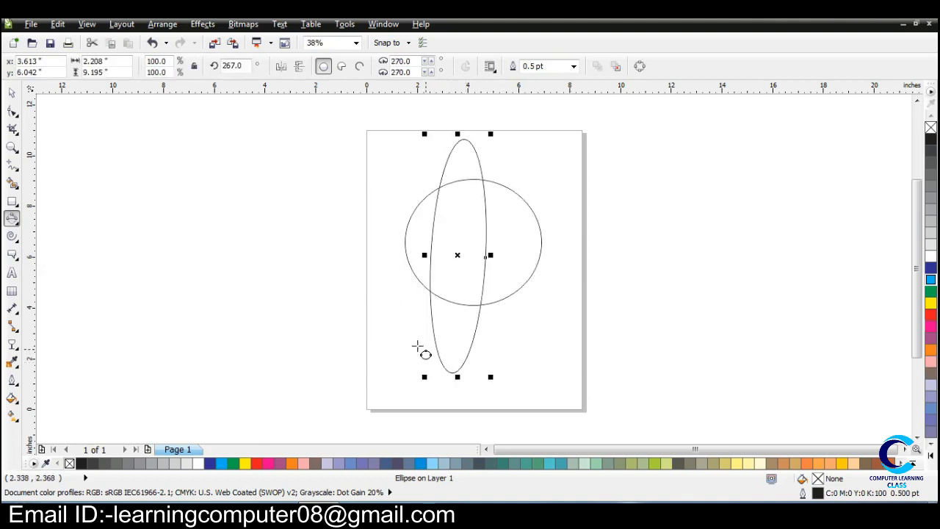
Step: Draw a horizontal rectangle about 6.6 by 0.8 inches across the lower end of the narrow ellipse
click(18, 206)
click(48, 200)
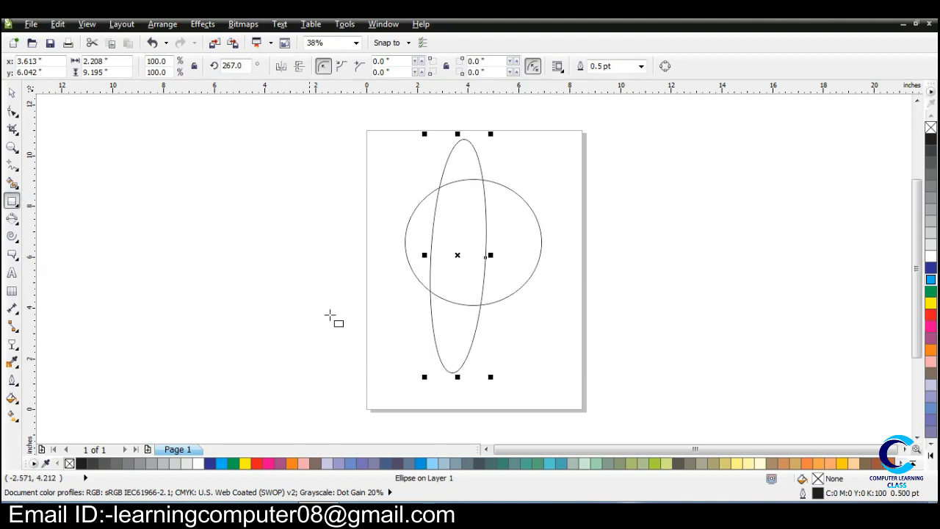
drag(401, 338, 569, 359)
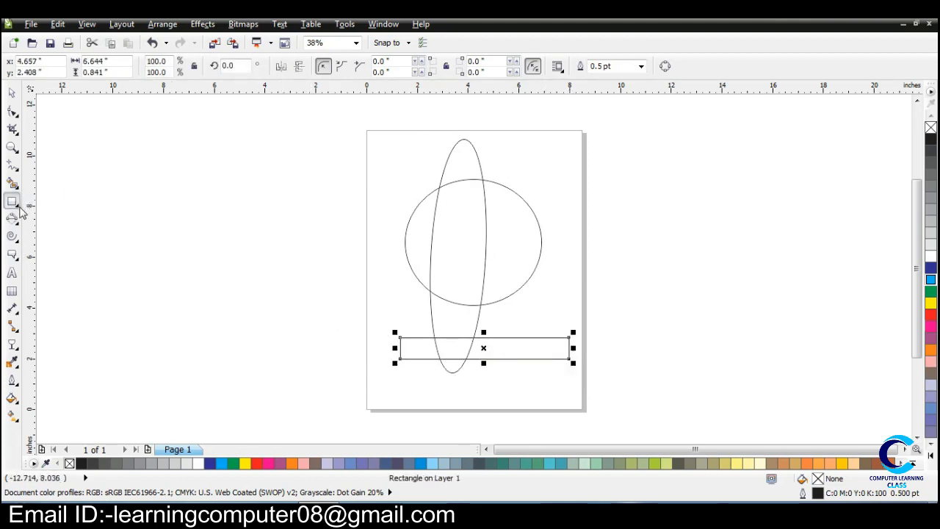
Step: Draw a tilted 3-point rectangle about 1.7 by 3.6 inches overall, crossing the right part of the horizontal rectangle
click(20, 208)
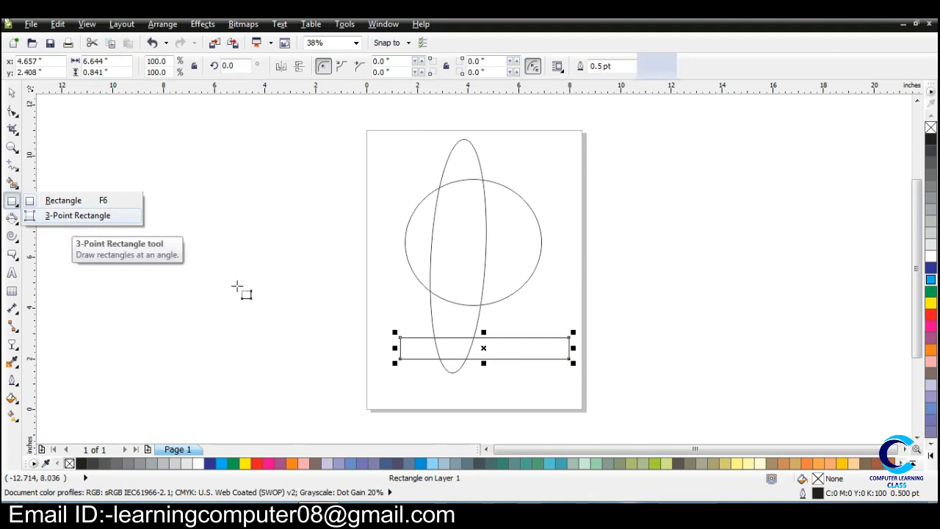
drag(507, 317, 521, 402)
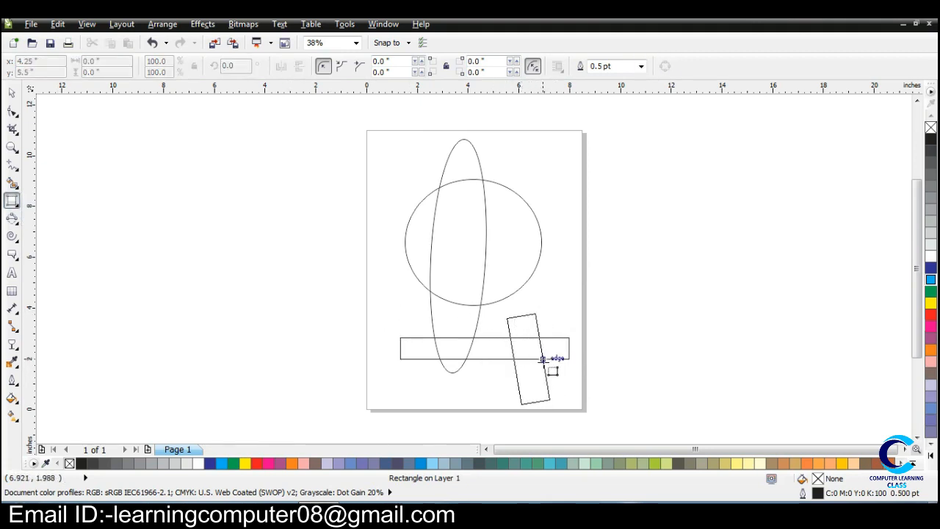
click(543, 358)
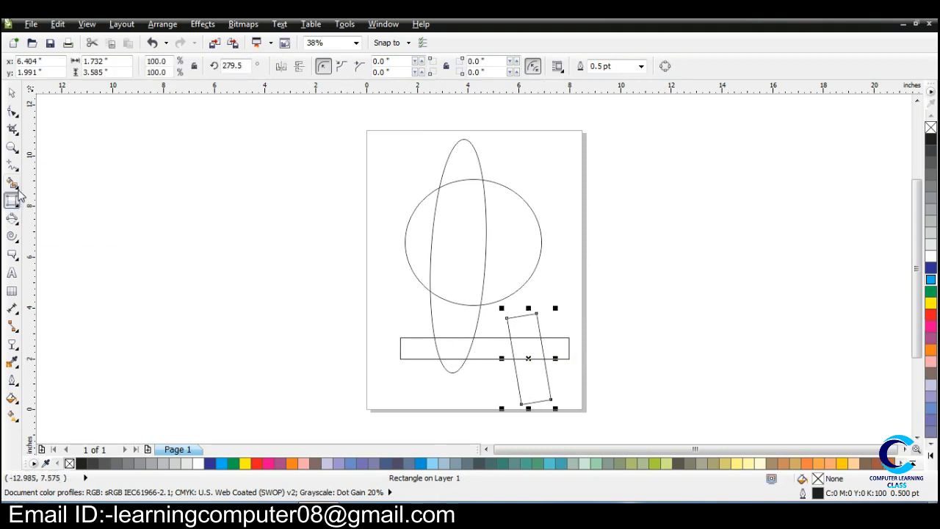
Step: Smart Fill three overlap regions in blue-grey: the round ellipse's left and right parts and the narrow ellipse's section just above the horizontal rectangle
click(20, 192)
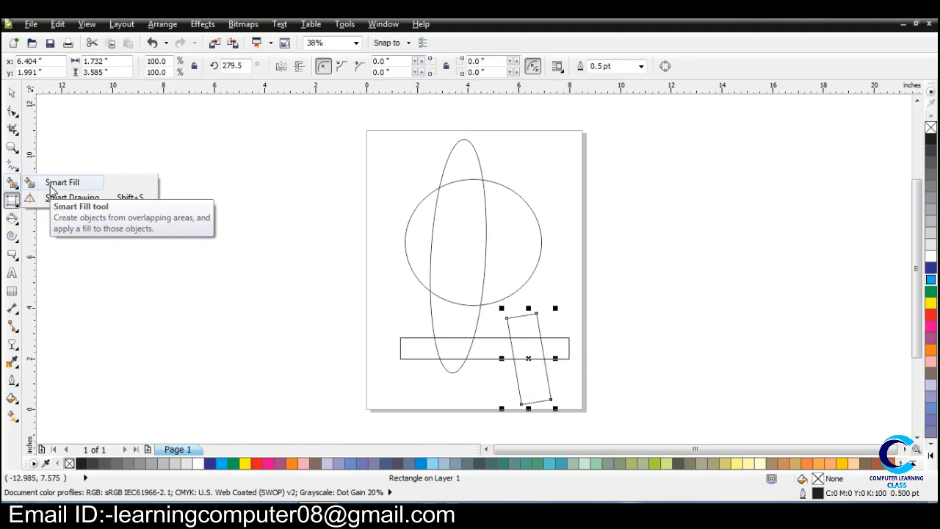
click(50, 187)
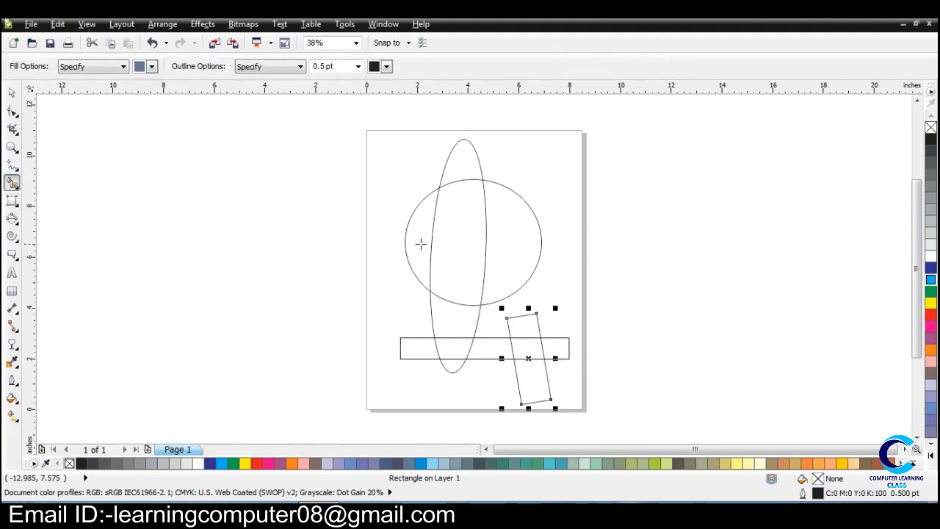
click(419, 244)
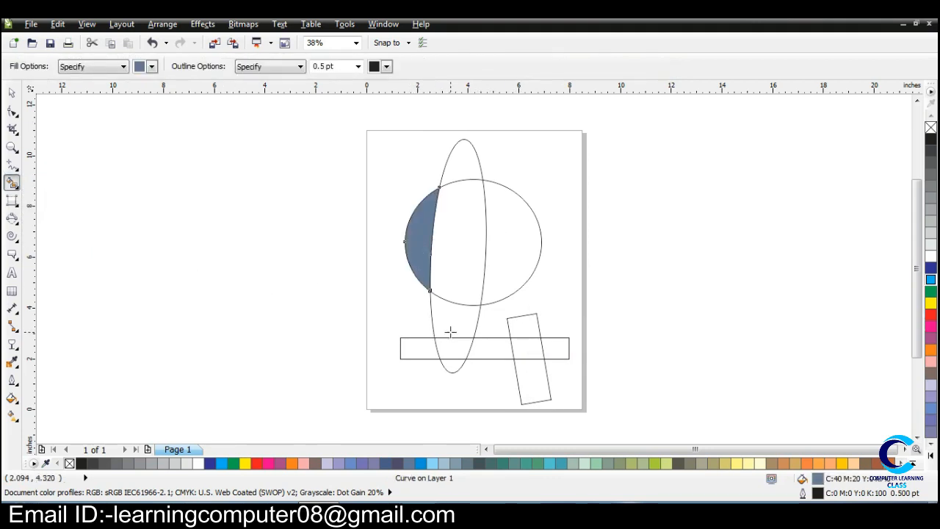
click(450, 332)
click(503, 290)
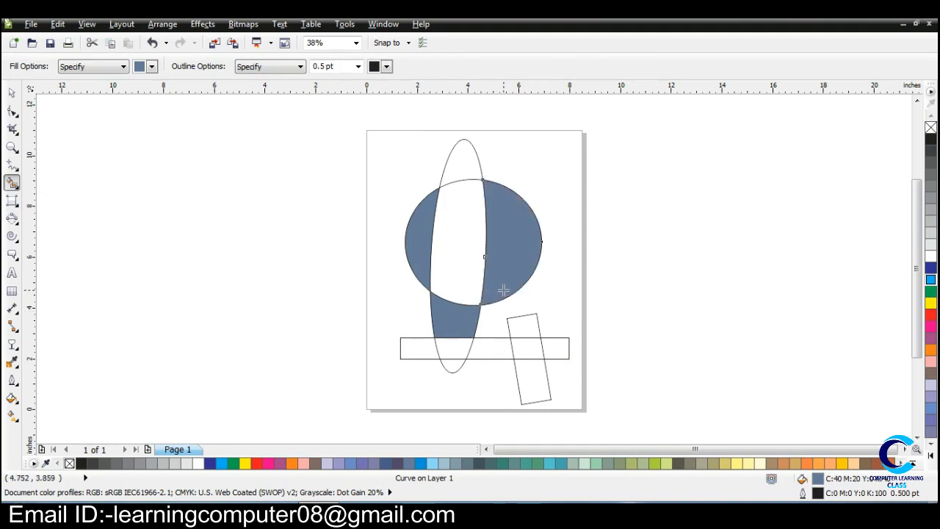
Step: Move the three blue-grey filled pieces out of the overlapping shapes to the right, apart from each other, and clear the selection
click(12, 92)
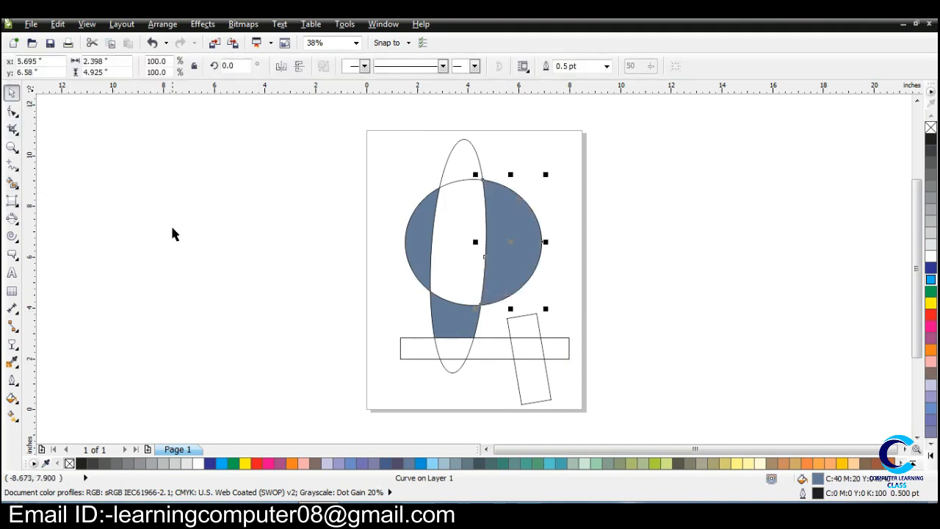
click(555, 270)
drag(513, 252, 653, 242)
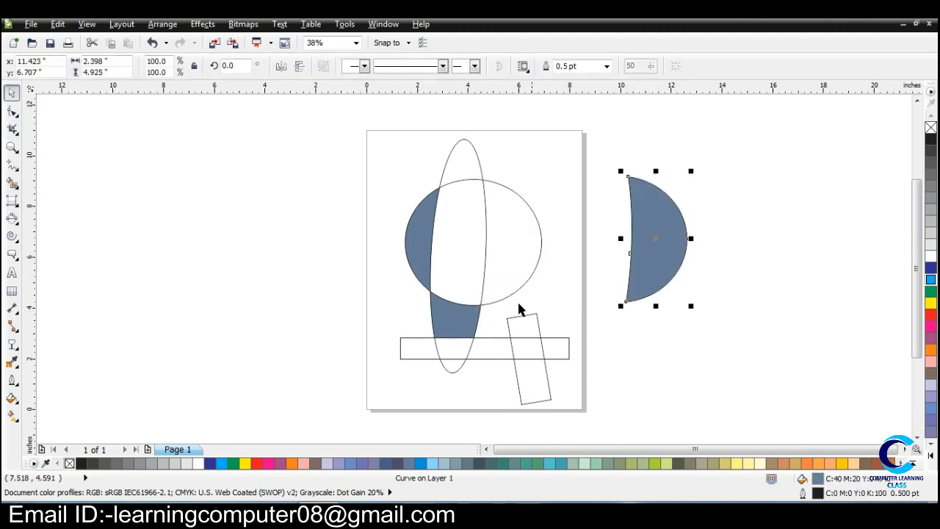
drag(463, 318, 702, 341)
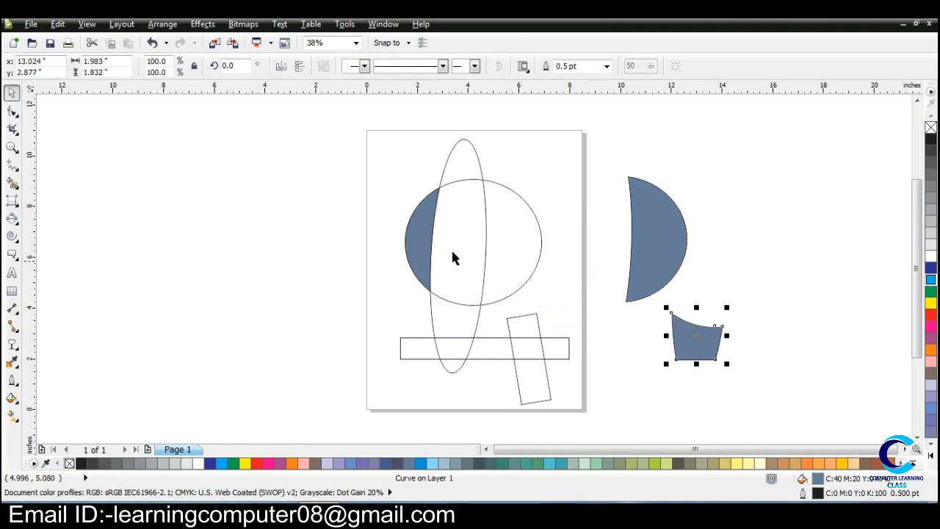
drag(417, 234, 581, 162)
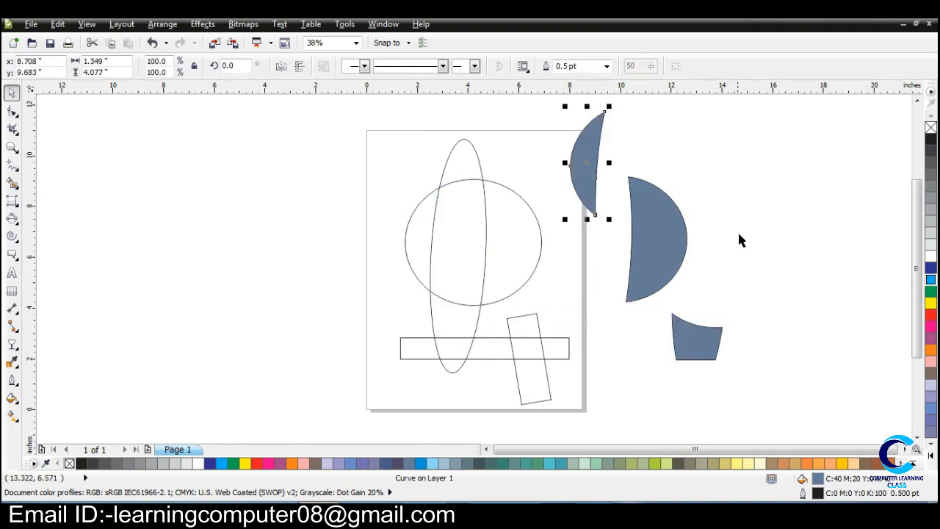
click(483, 333)
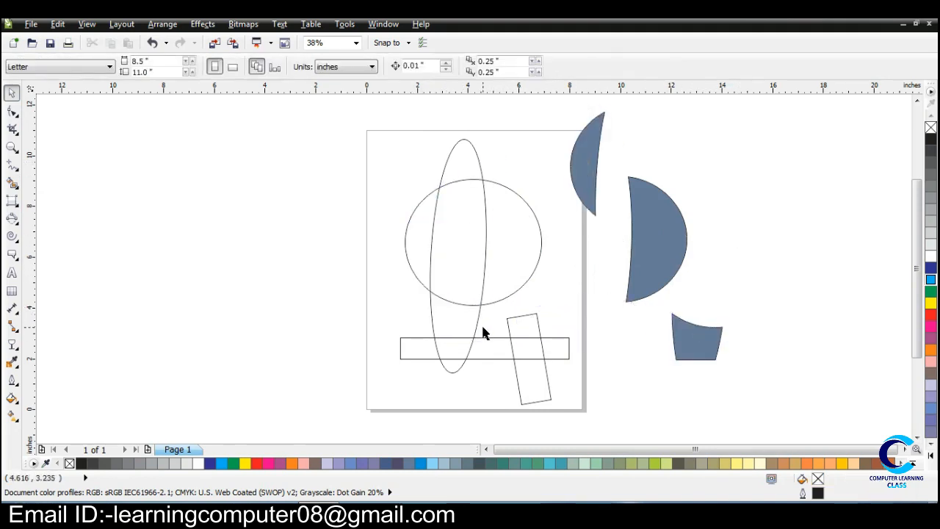
Step: Recolor the large half-round piece orange and the small bucket-shaped piece light blue
click(633, 297)
click(292, 463)
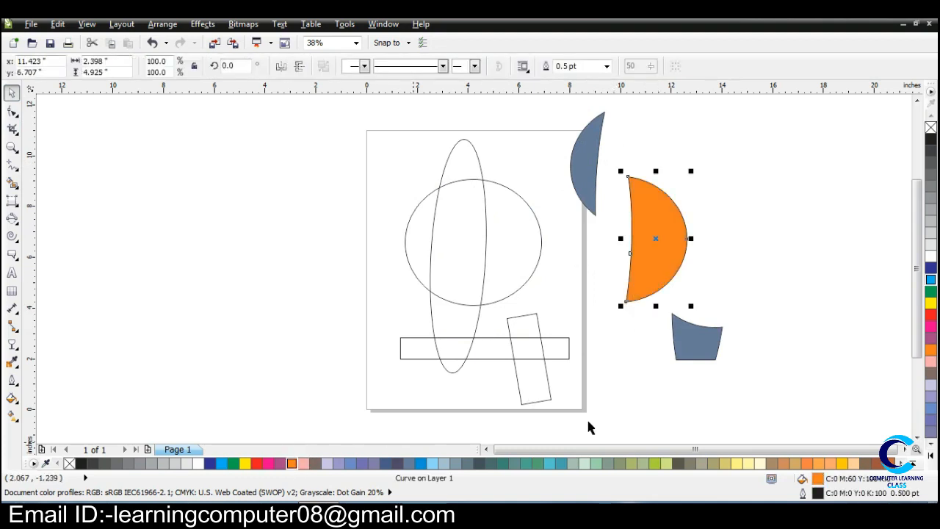
click(682, 348)
click(445, 463)
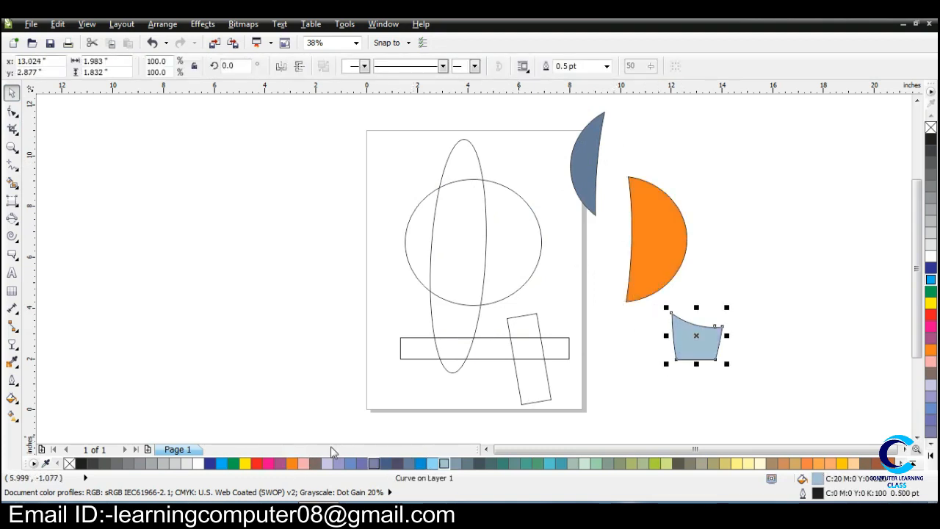
click(148, 307)
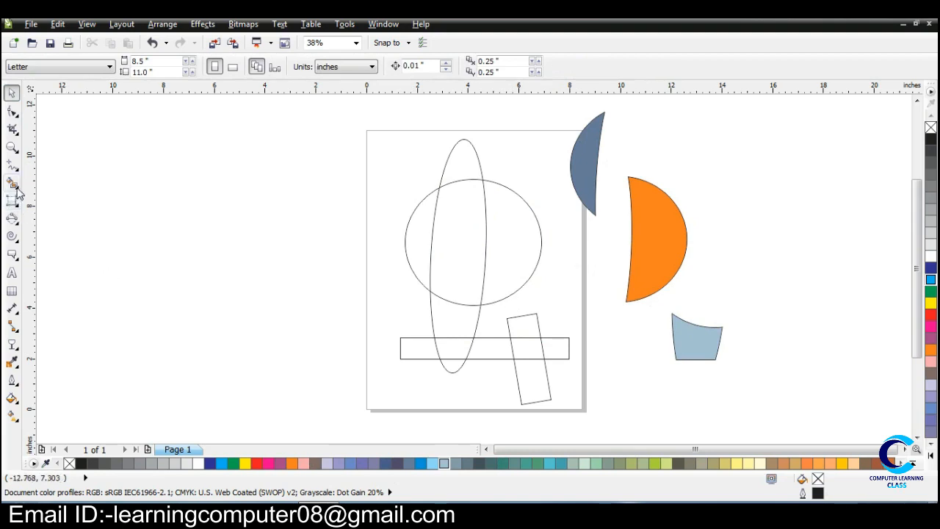
Step: With Smart Drawing, sketch two horizontal lines about 8.5 and 8 inches long across the ellipses and a wide wavy curve reaching past the orange piece
click(16, 190)
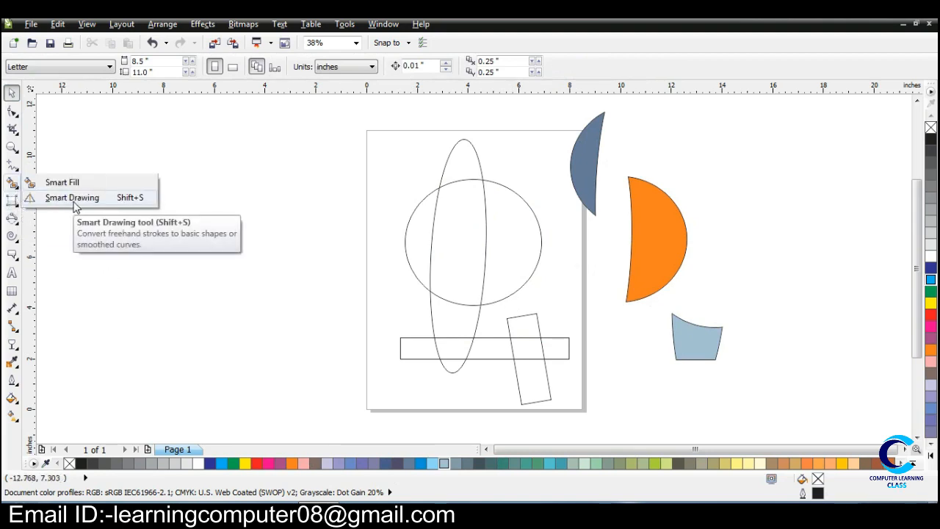
click(72, 197)
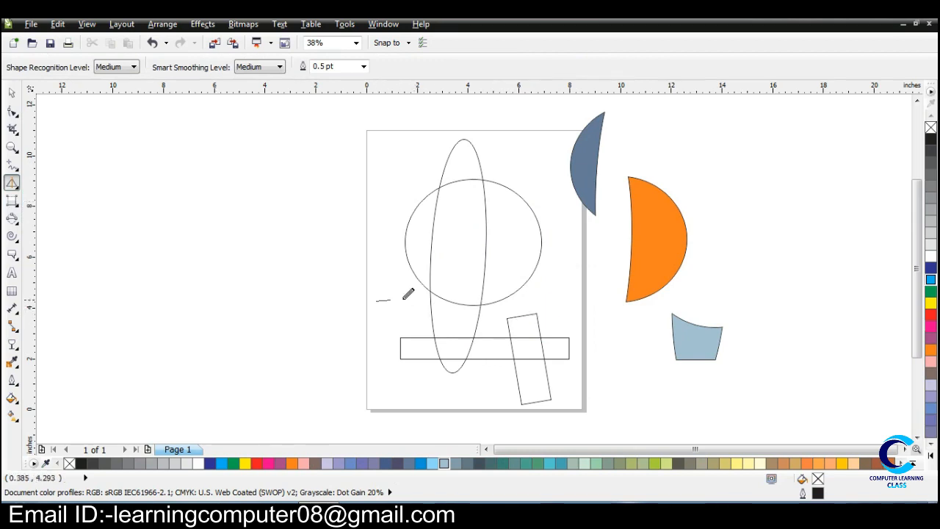
drag(403, 299, 591, 306)
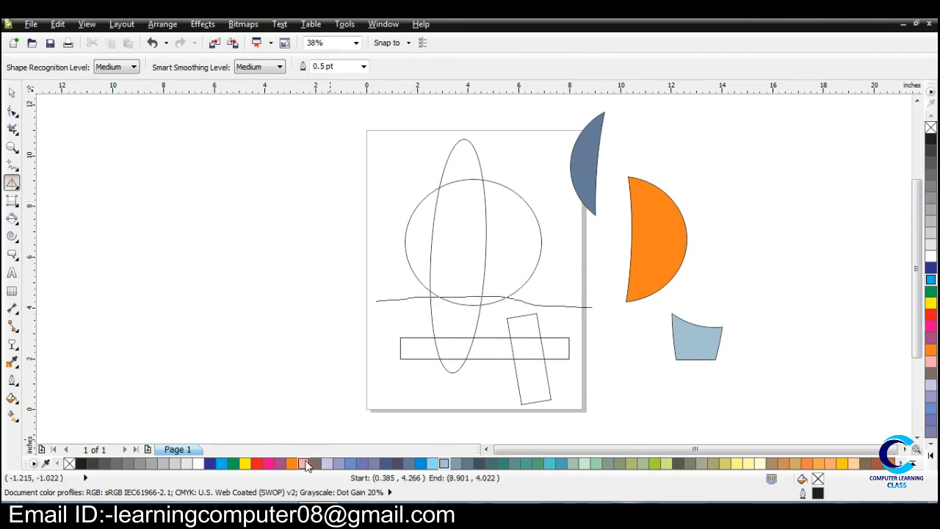
mouse_move(392, 243)
mouse_down()
mouse_move(497, 245)
mouse_move(581, 231)
mouse_up()
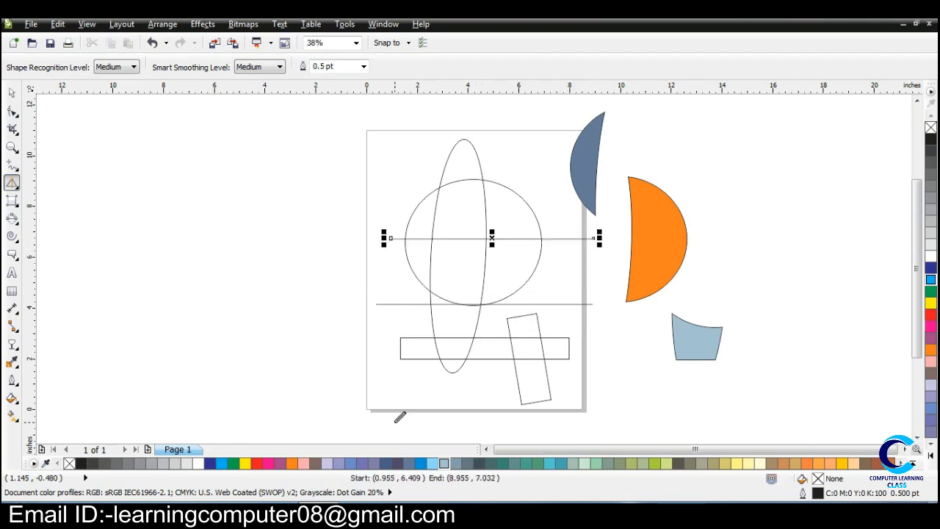
mouse_move(374, 192)
mouse_down()
mouse_move(397, 273)
mouse_move(456, 305)
mouse_move(498, 183)
mouse_move(543, 286)
mouse_move(584, 279)
mouse_move(646, 176)
mouse_move(704, 227)
mouse_move(748, 186)
mouse_up()
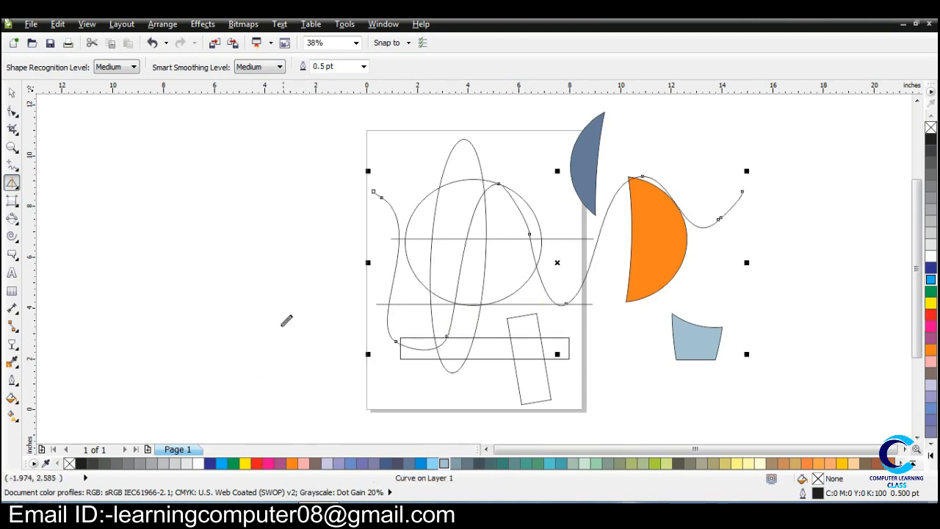
Step: Sketch three more roughly horizontal Smart Drawing strokes across the round ellipse, two starting left of the page and one near its left edge
drag(282, 325, 579, 298)
drag(339, 272, 571, 238)
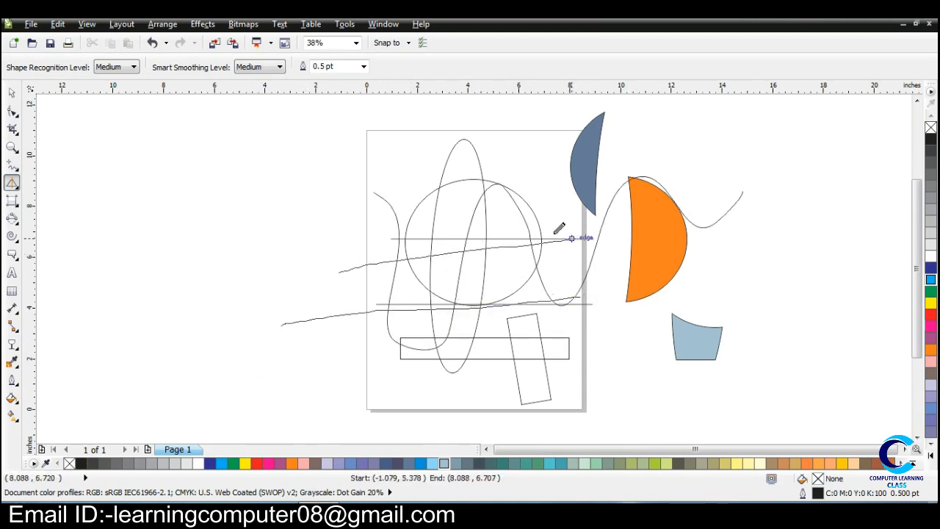
drag(354, 207, 536, 198)
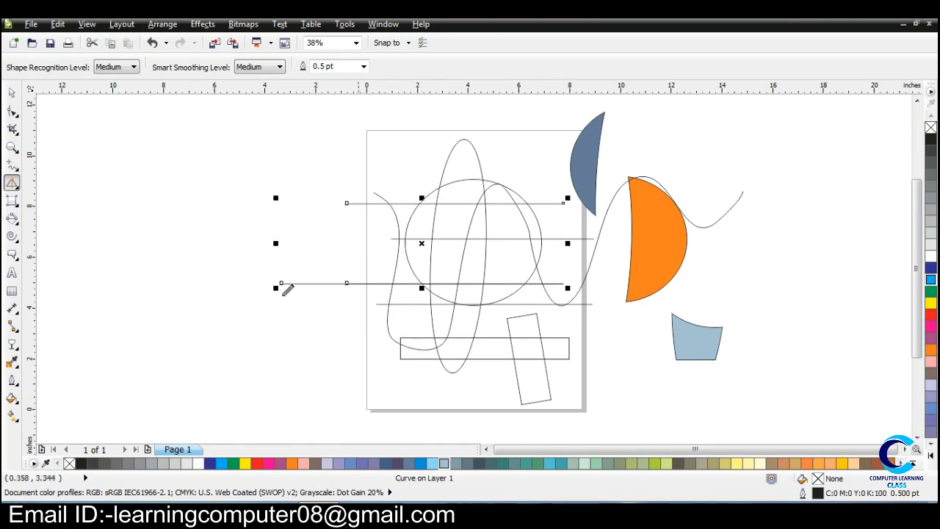
Step: Sketch a vertical line about 9.8 inches long left of the page and a horizontal line about 9 inches long crossing it, using Smart Drawing
click(17, 187)
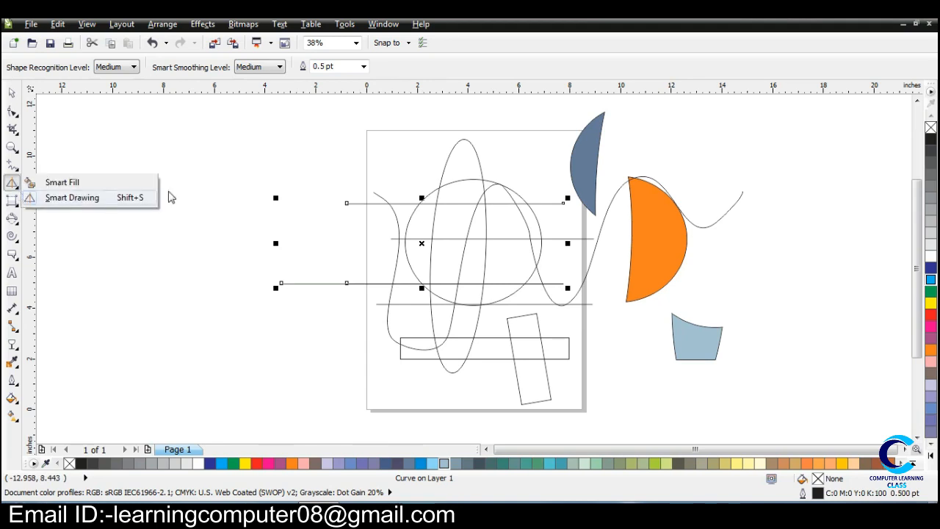
click(318, 151)
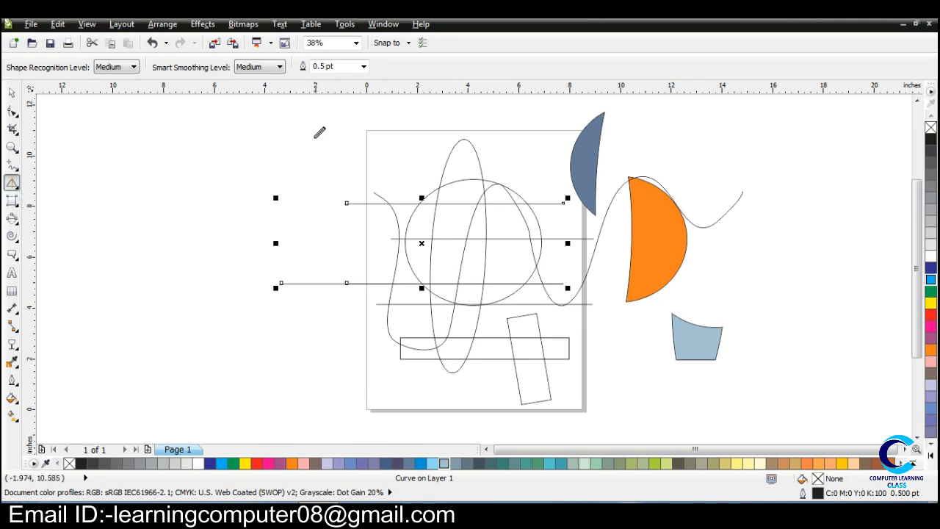
drag(310, 137, 329, 383)
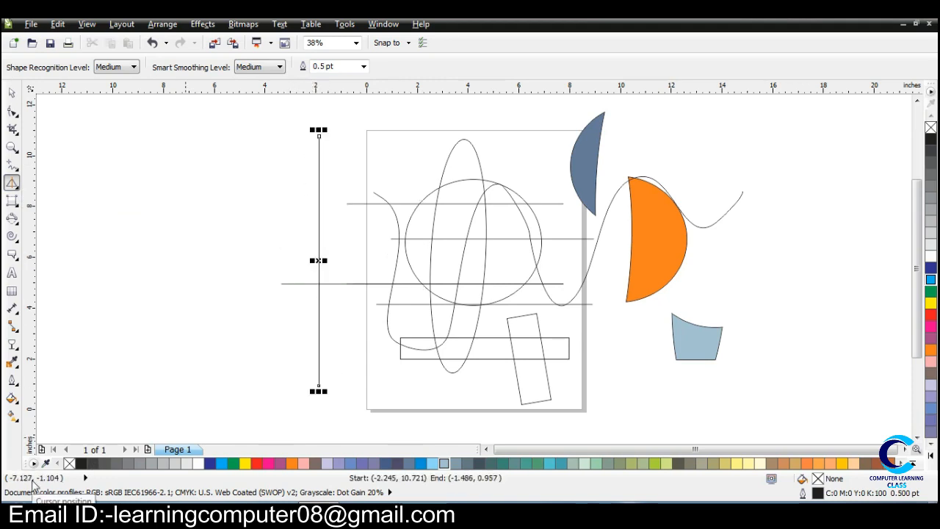
drag(258, 252, 314, 253)
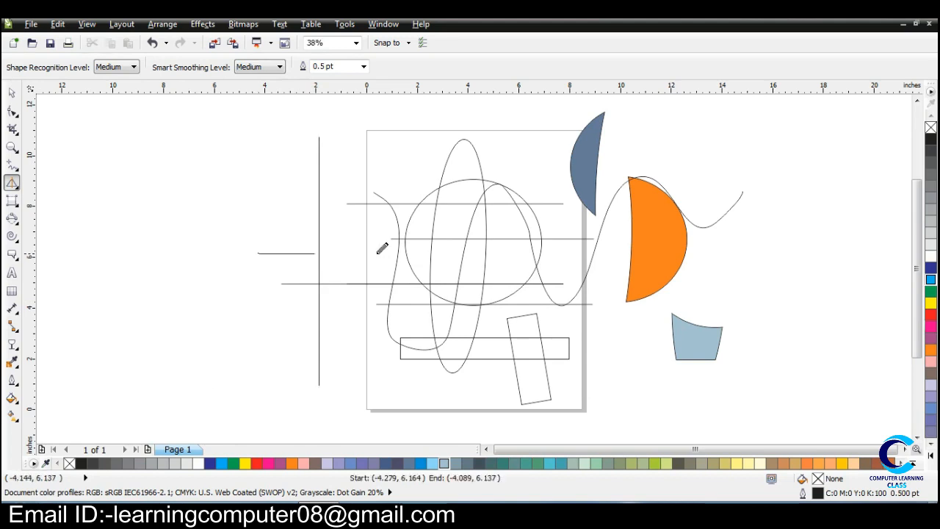
drag(382, 248, 492, 256)
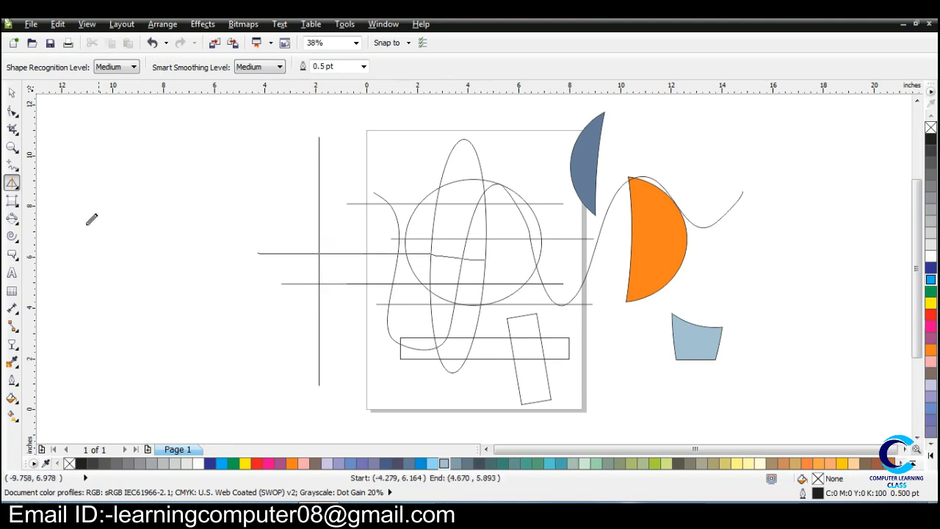
click(20, 190)
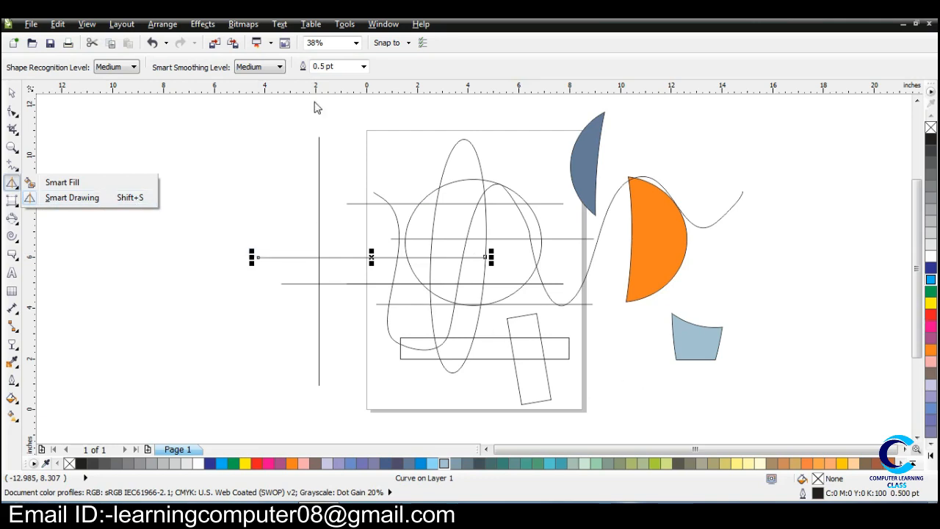
click(11, 93)
click(261, 202)
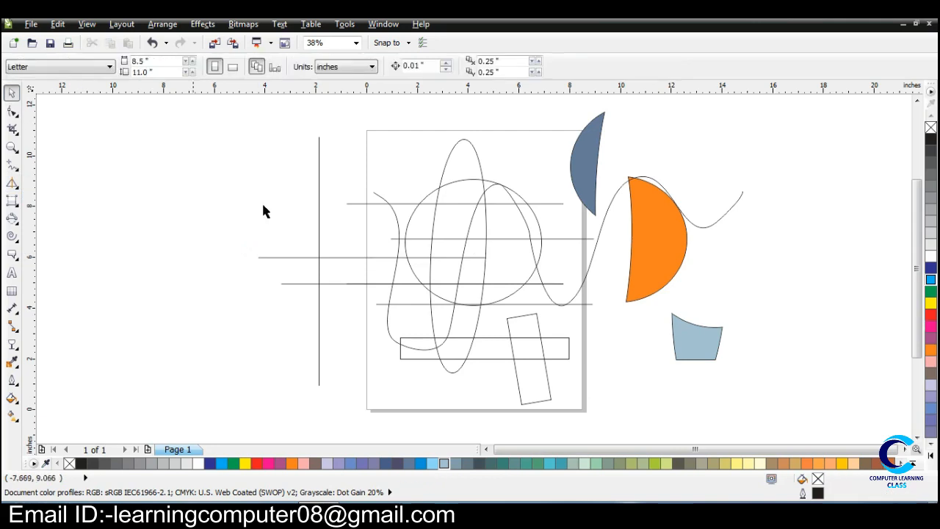